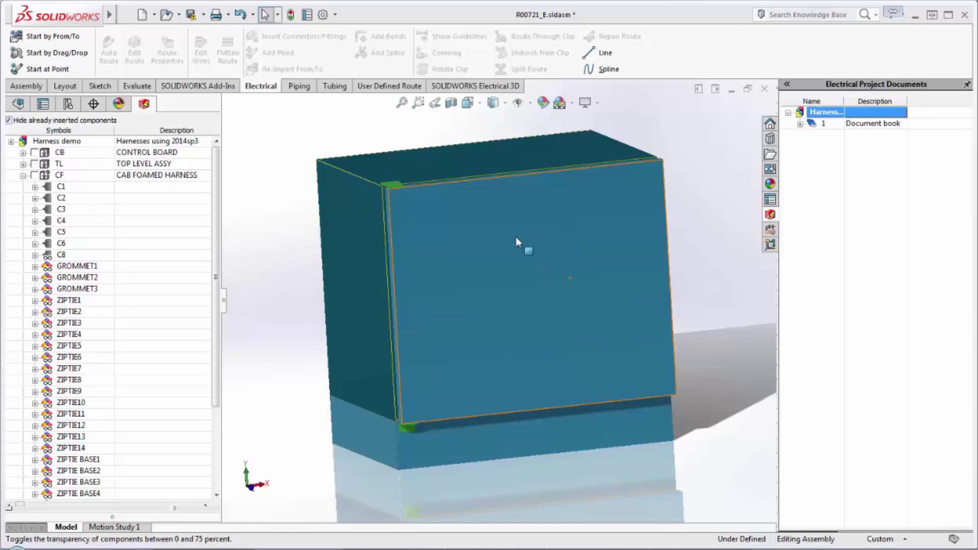
Orbit and zoom the freezer assembly to inspect its side
middle_click_drag(440, 240, 518, 365)
scroll(531, 412, "down", 3)
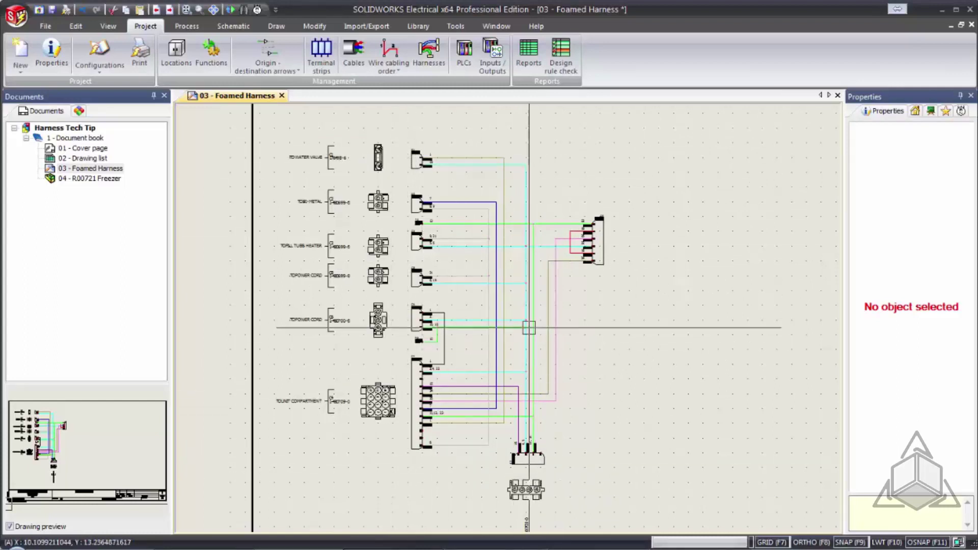
Start inserting a connection label for connector C5 on the schematic
scroll(526, 305, "up", 2)
scroll(602, 268, "up", 4)
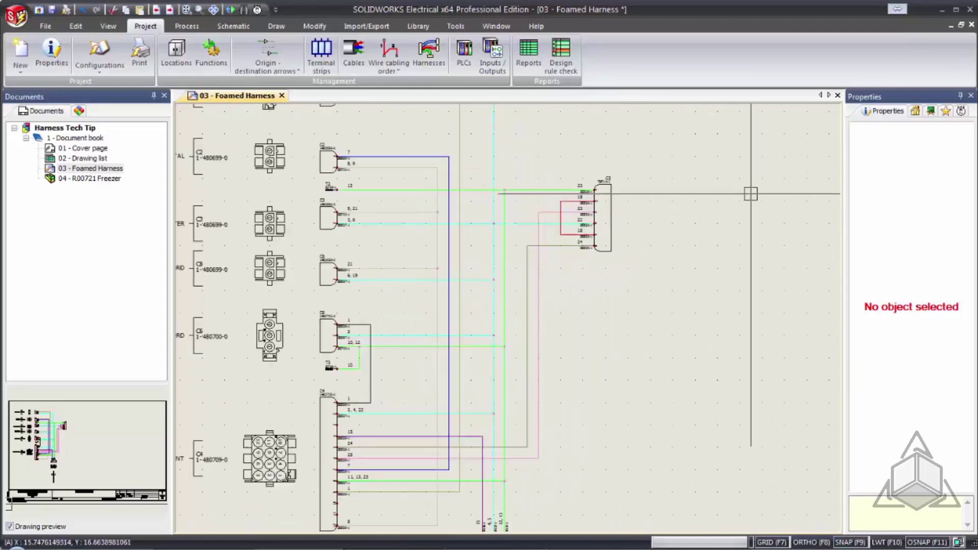
scroll(528, 216, "up", 2)
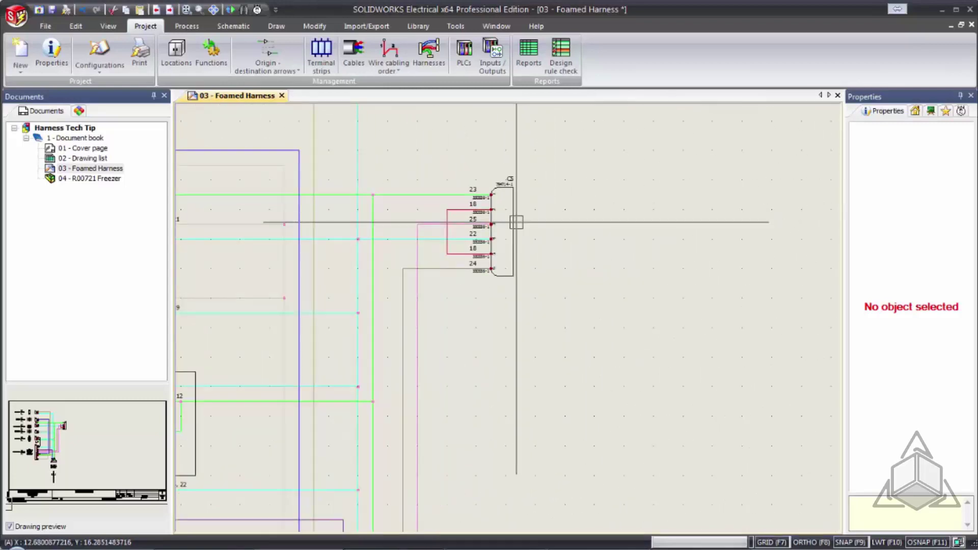
right_click(514, 224)
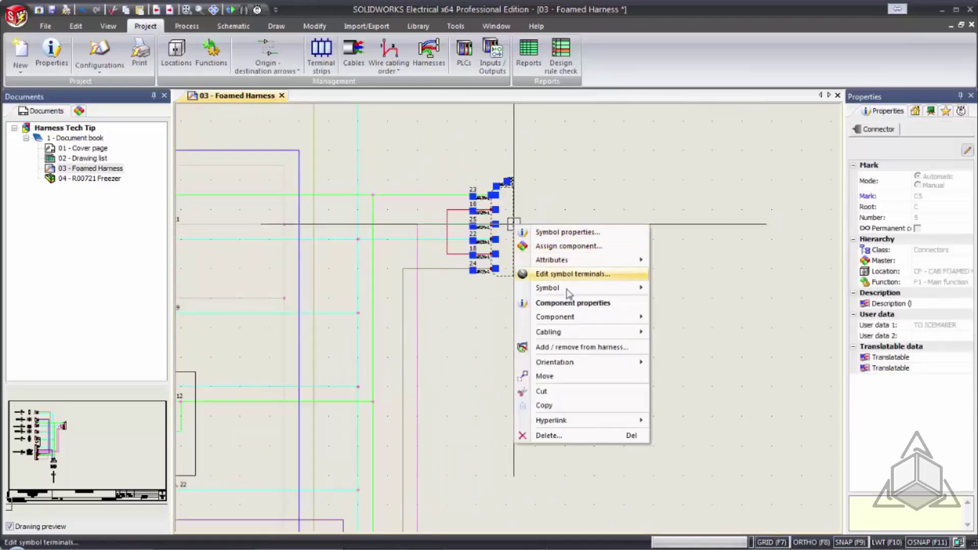
mouse_move(589, 317)
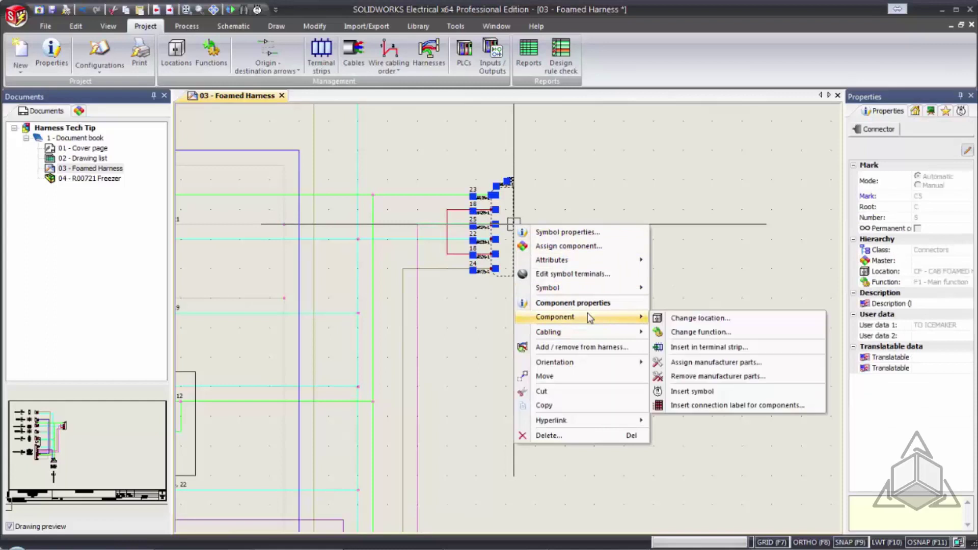
left_click(701, 406)
Choose symbol 794714-1 from the Connectors\Connection labels class as the label
left_click(131, 320)
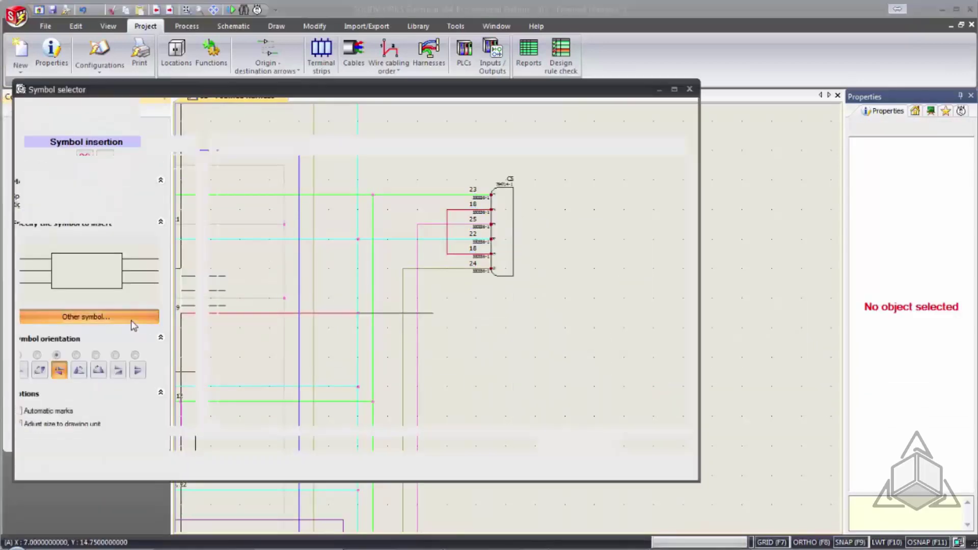
left_click(200, 222)
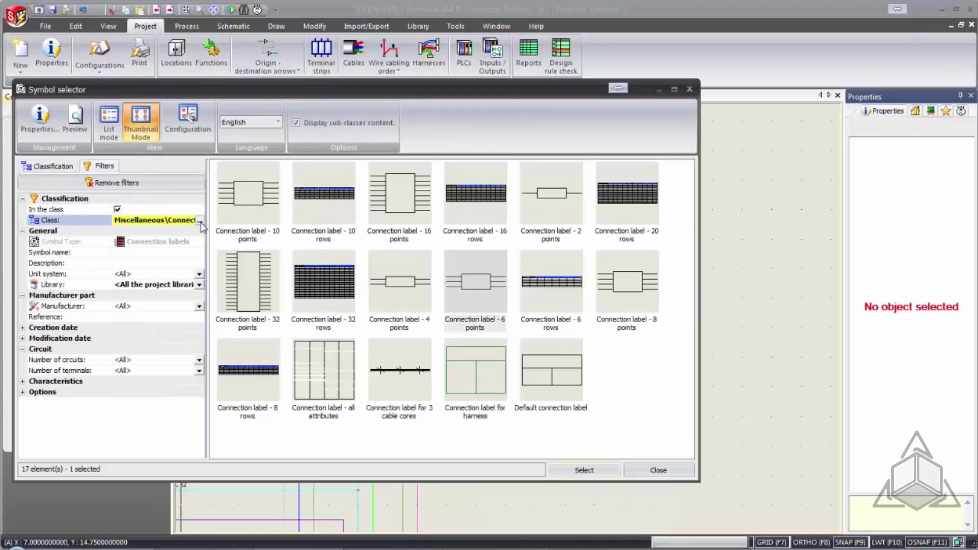
double_click(295, 112)
left_click(306, 122)
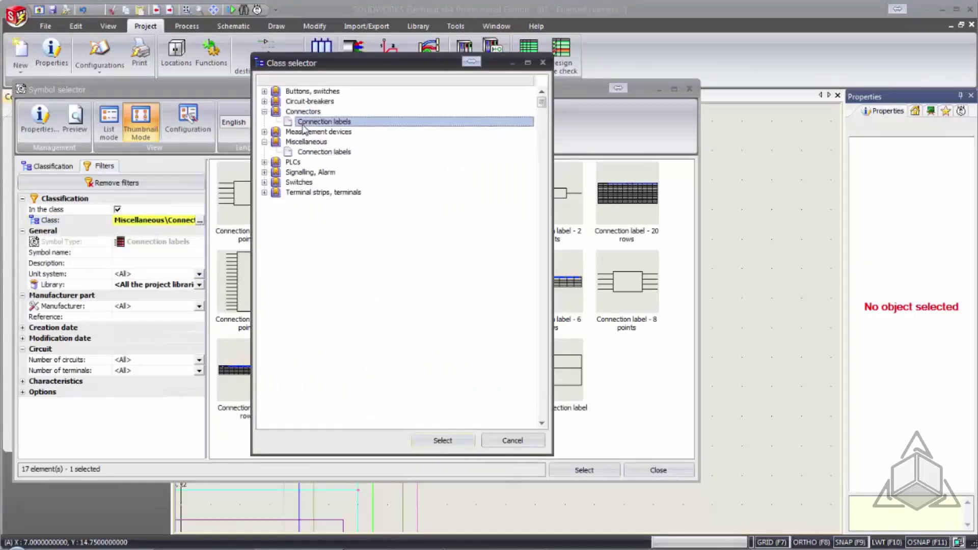
left_click(443, 441)
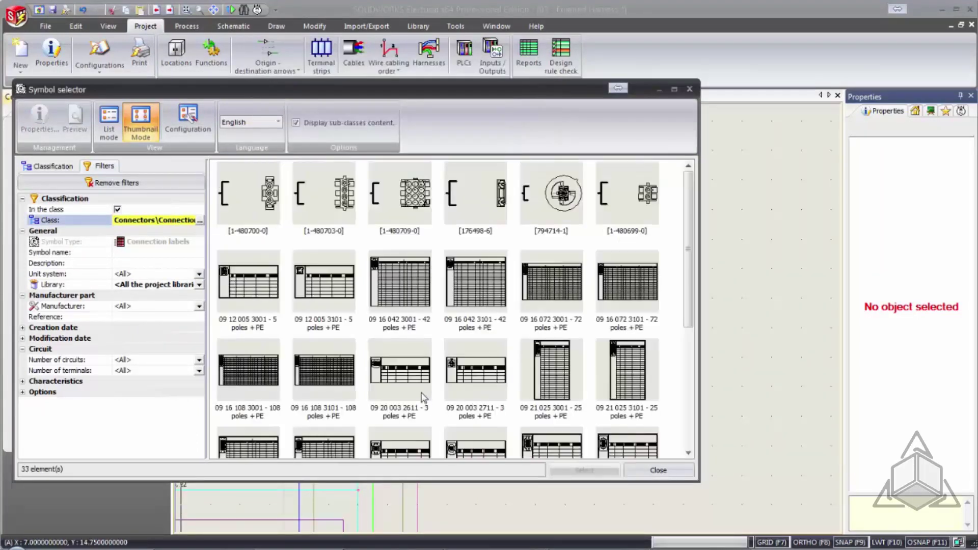
double_click(574, 191)
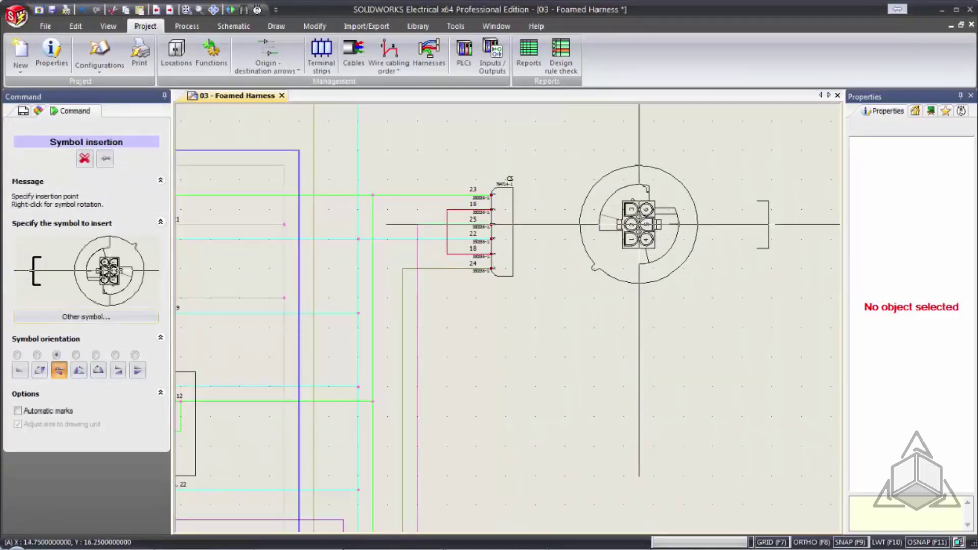
Place the 794714-1 label right of C5 and bring the connector descriptions into view
left_click(640, 224)
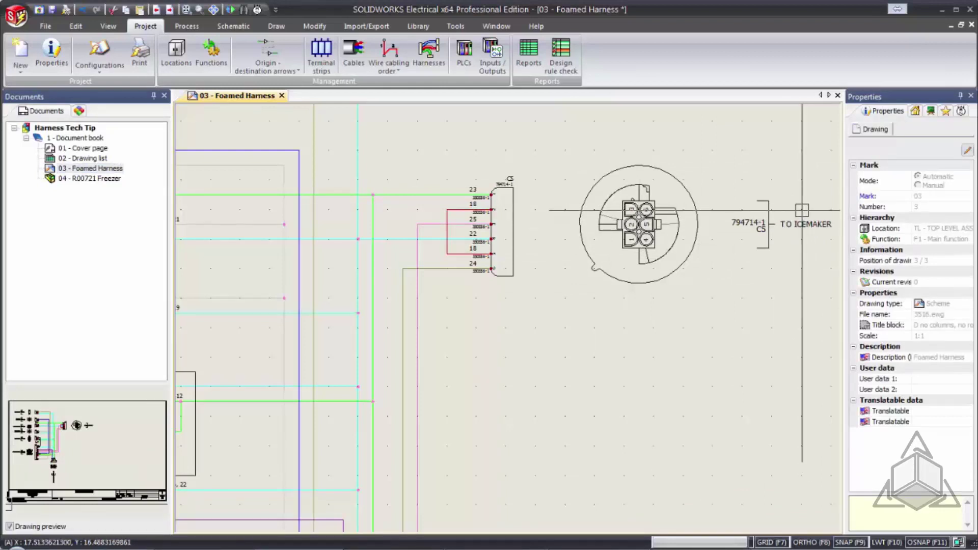
scroll(637, 235, "down", 5)
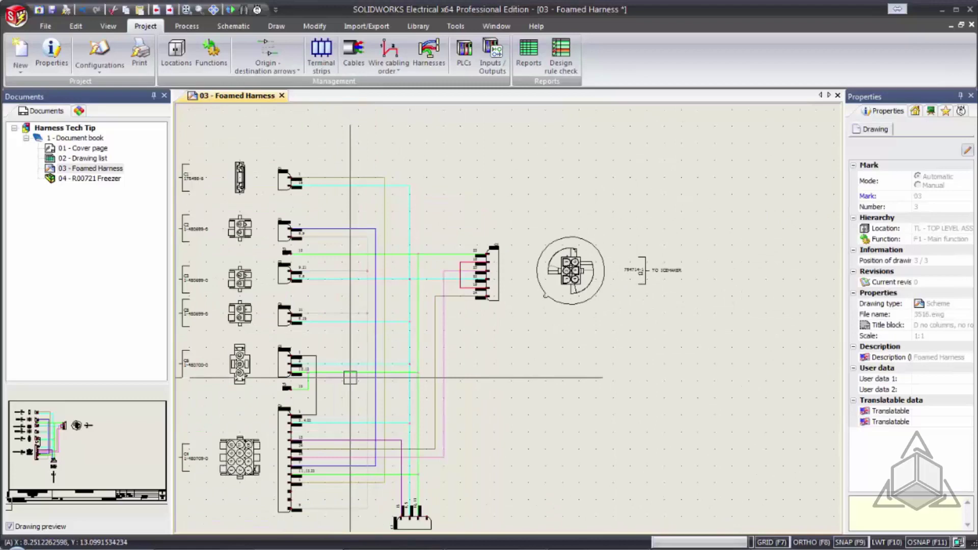
middle_click_drag(350, 378, 441, 326)
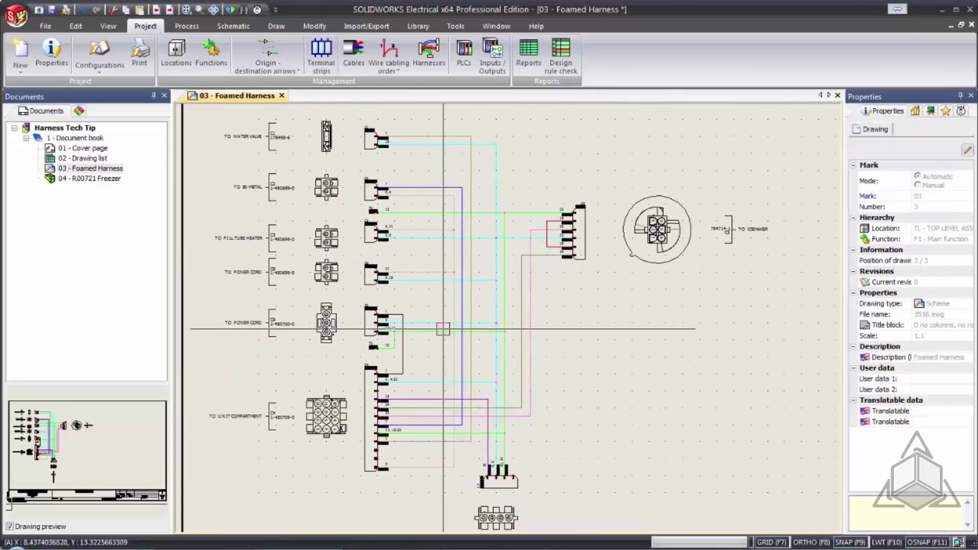
left_click(600, 496)
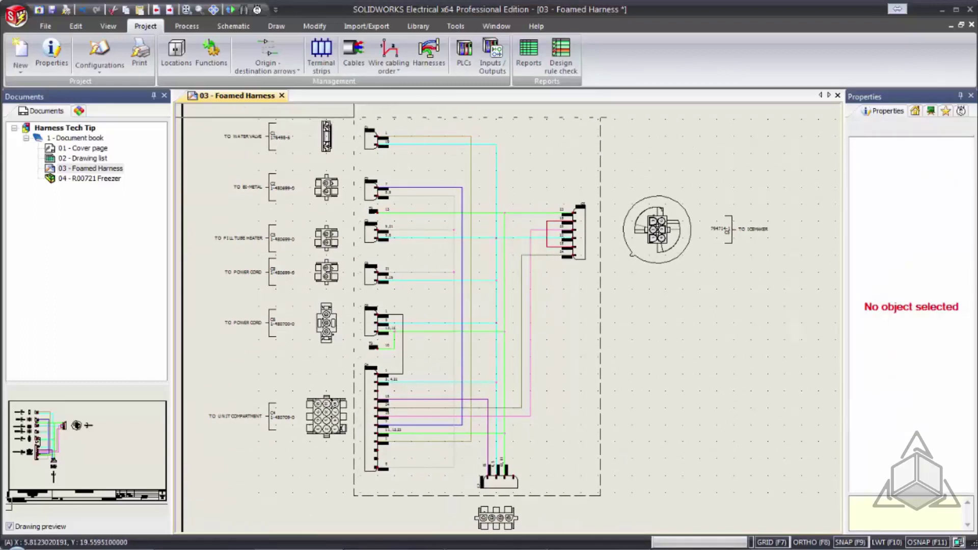
Window-select the harness wires and connectors and add them through Add / remove from harness
left_click(354, 117)
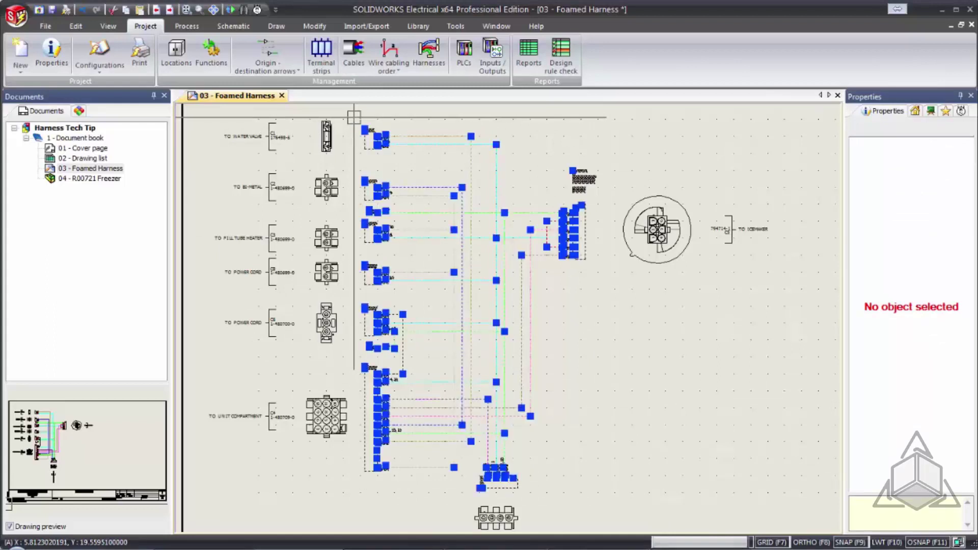
right_click(422, 134)
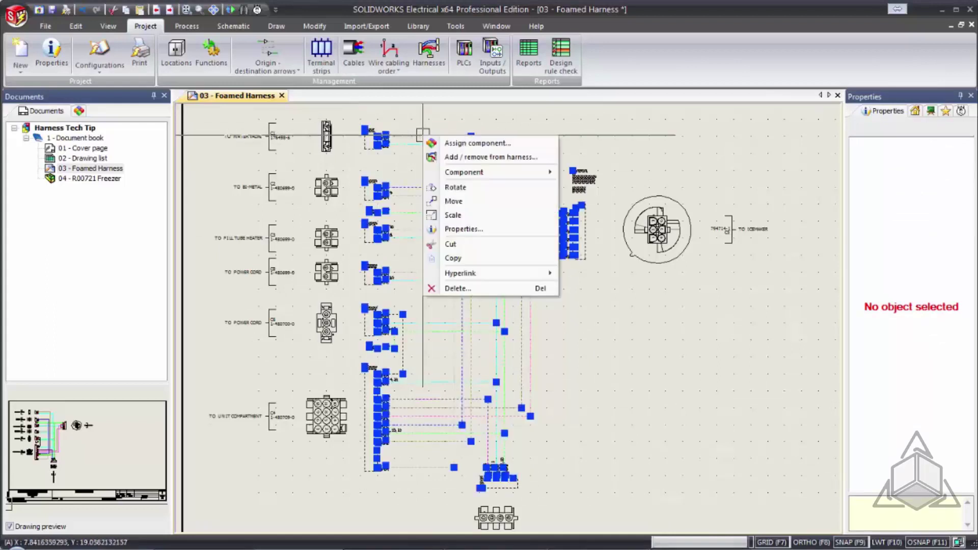
left_click(463, 158)
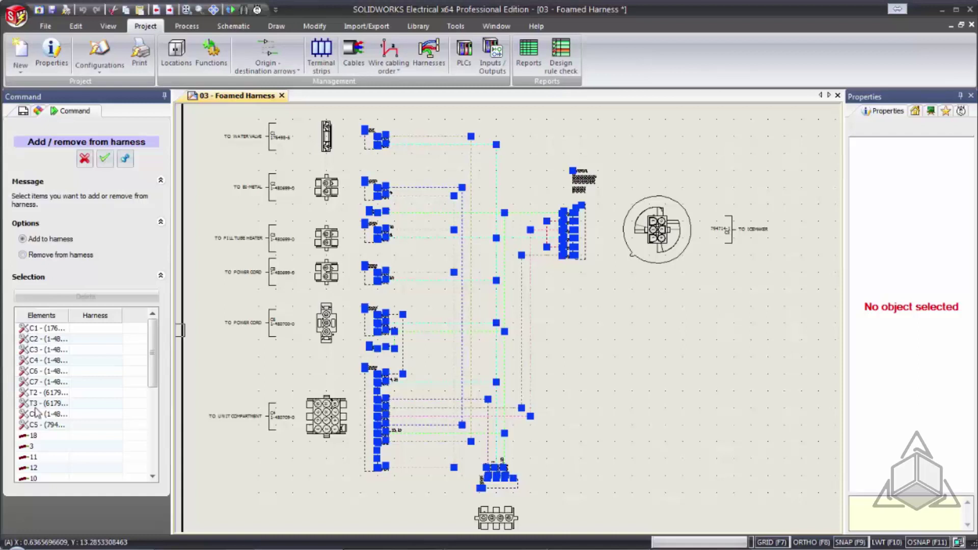
left_click_drag(153, 357, 152, 456)
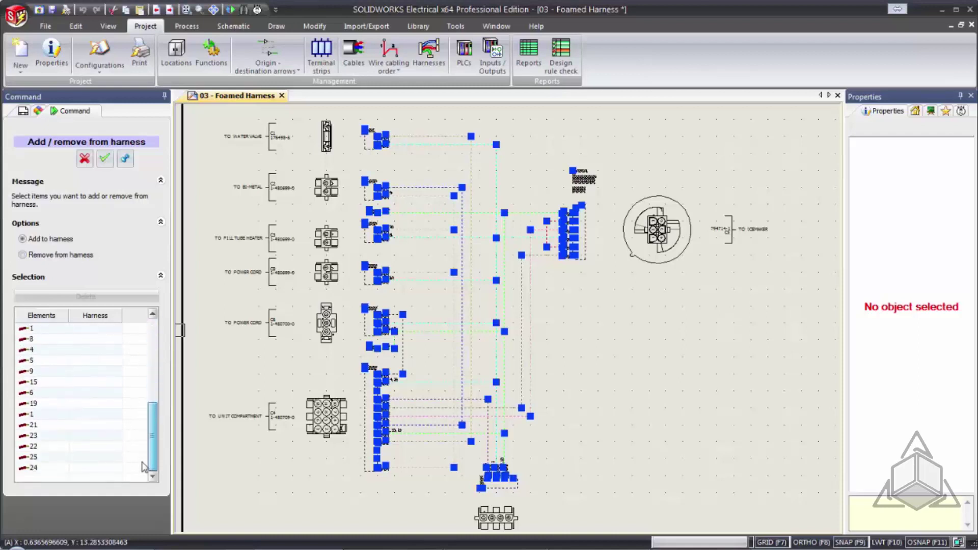
left_click(105, 160)
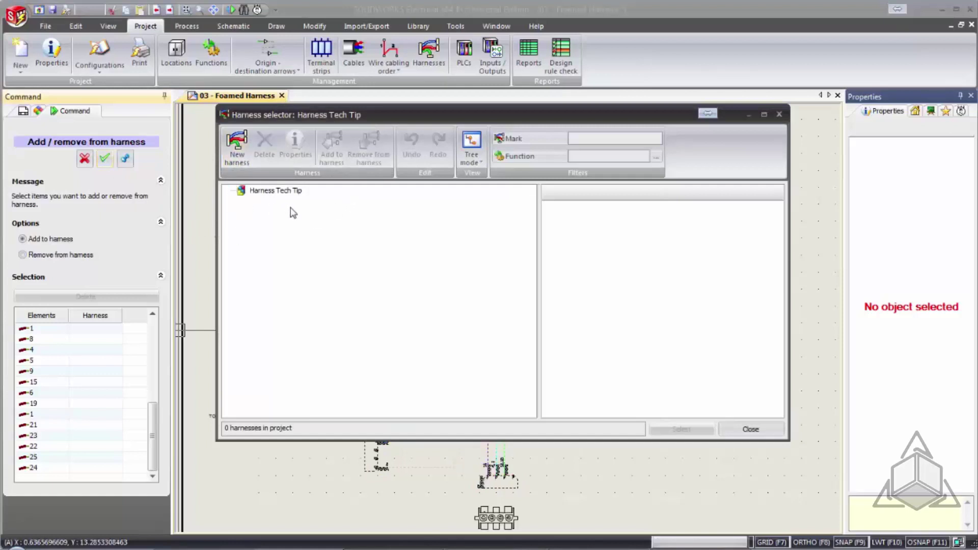
Create a new harness with manual mark 'tech tip' and assign the selected elements to it
left_click(238, 144)
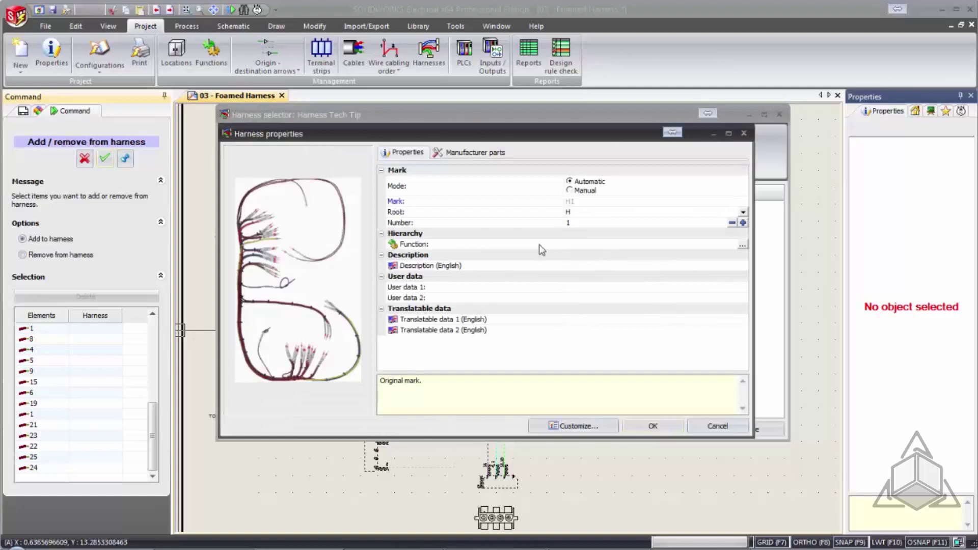
left_click(593, 192)
left_click(573, 202)
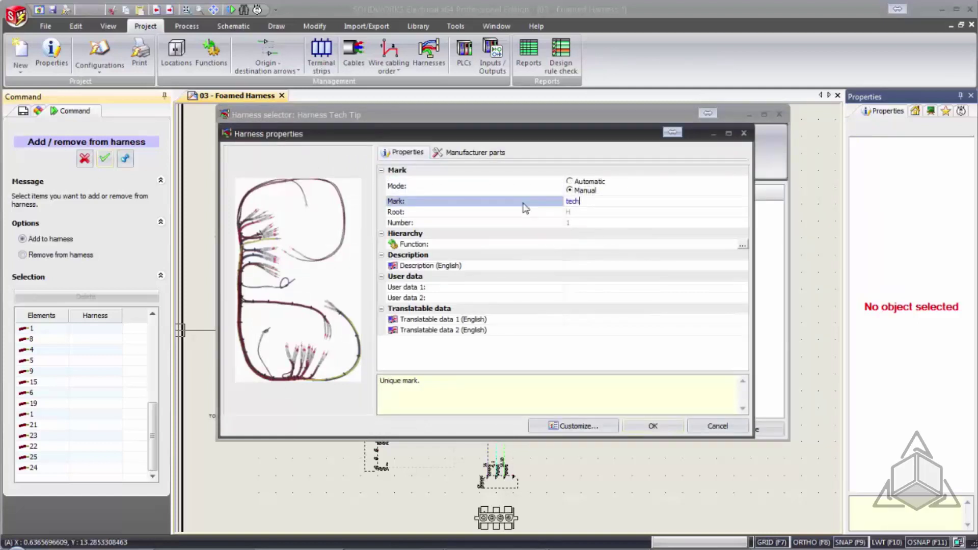
left_click(640, 430)
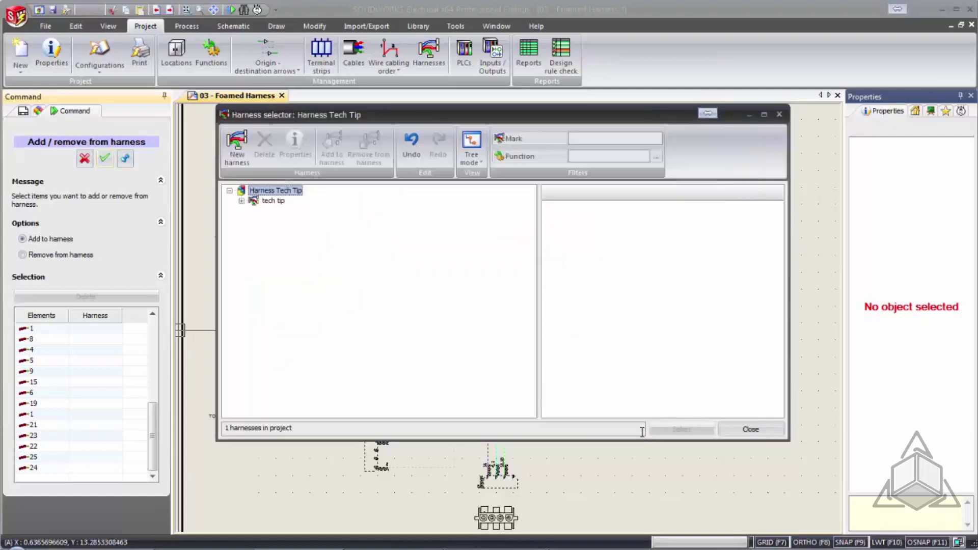
left_click(272, 201)
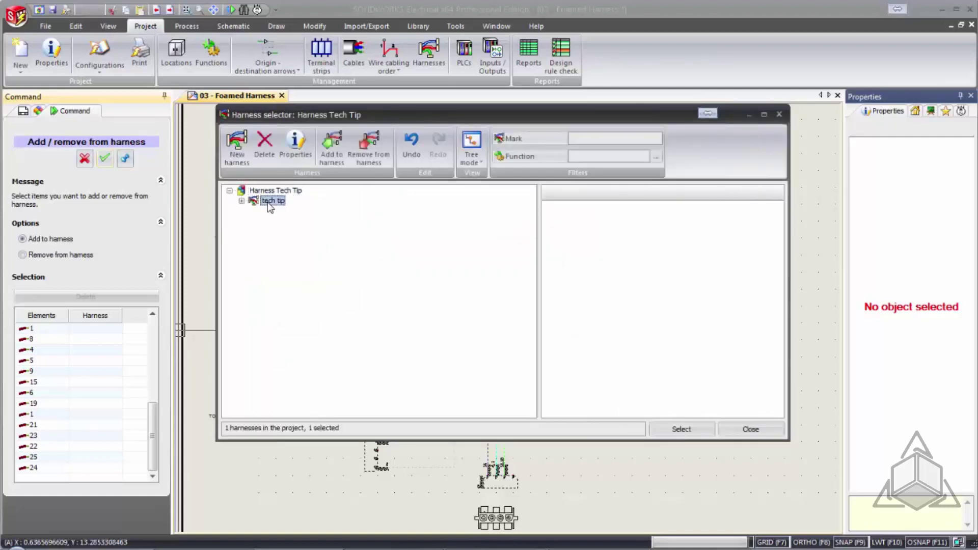
left_click(681, 429)
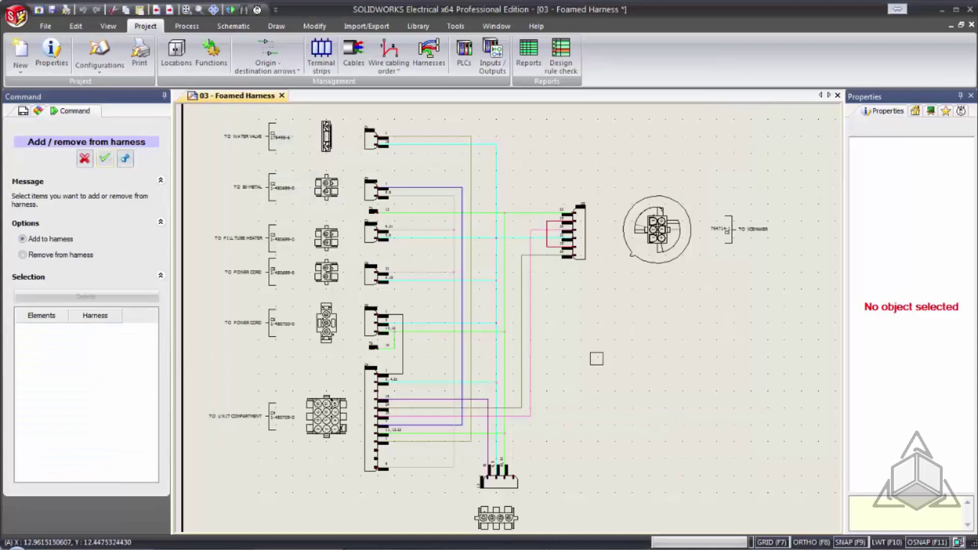
left_click(85, 158)
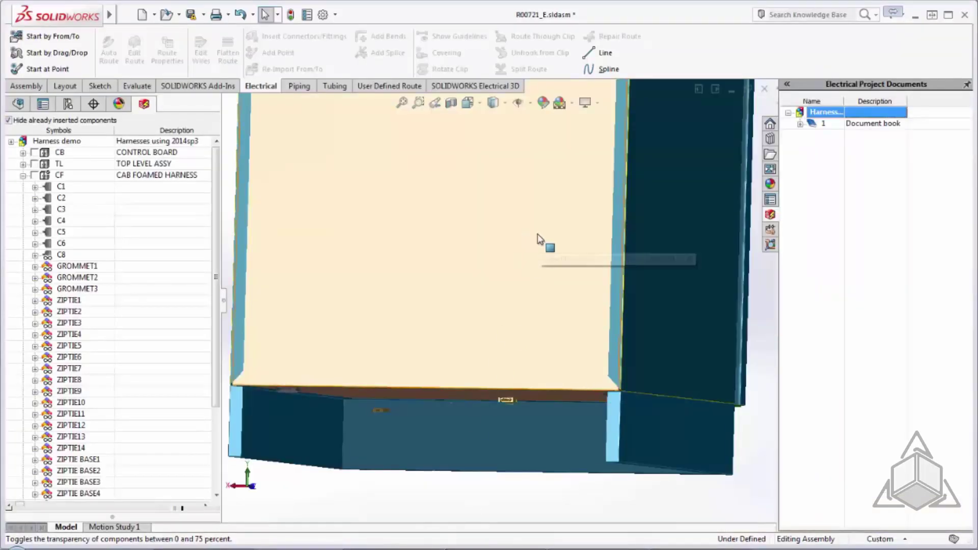
Make the R00713_E cabinet subassembly transparent and fit the whole freezer assembly in view
scroll(539, 237, "down", 2)
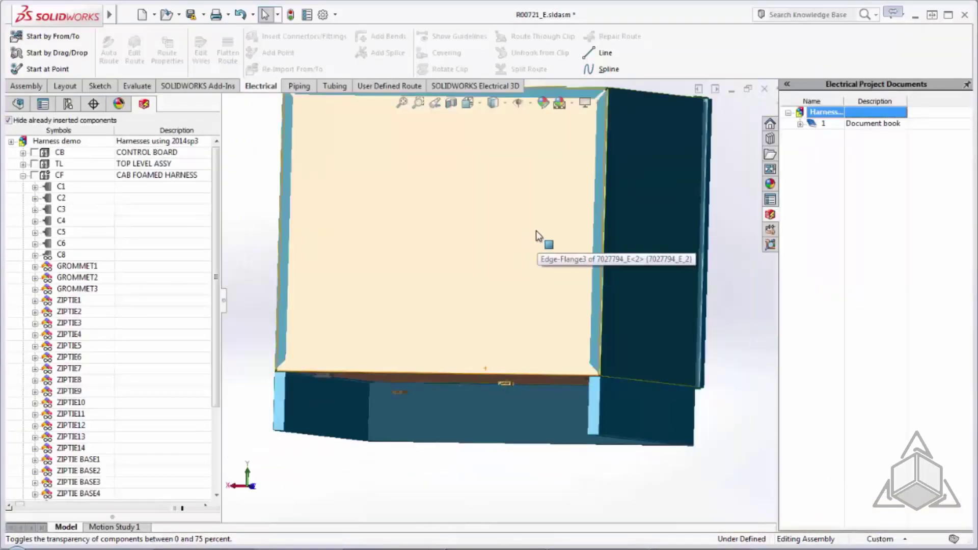
middle_click_drag(542, 218, 563, 207)
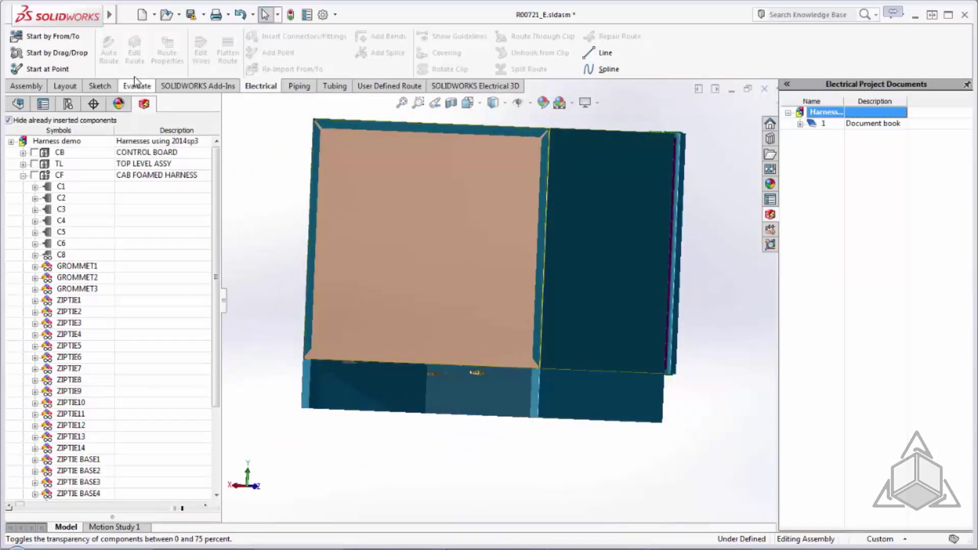
left_click(443, 88)
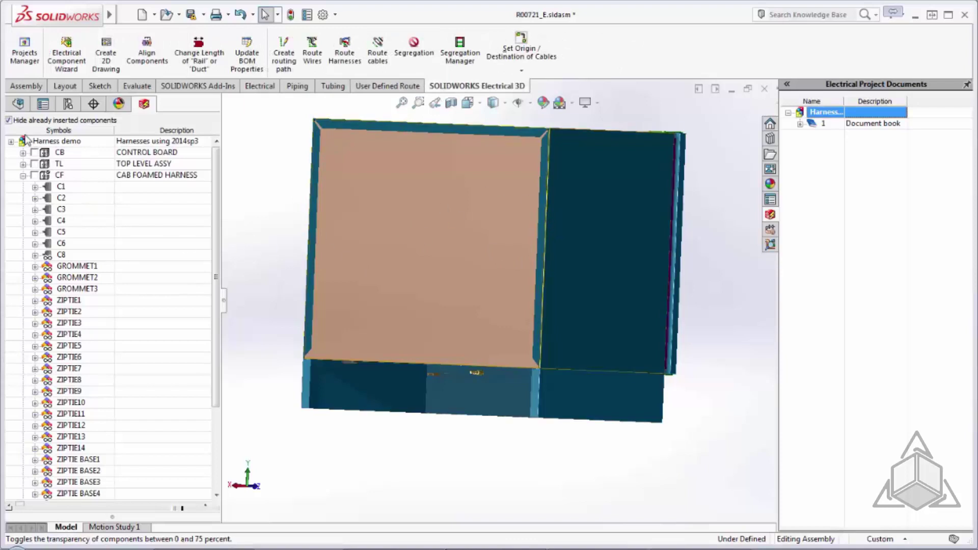
left_click(18, 103)
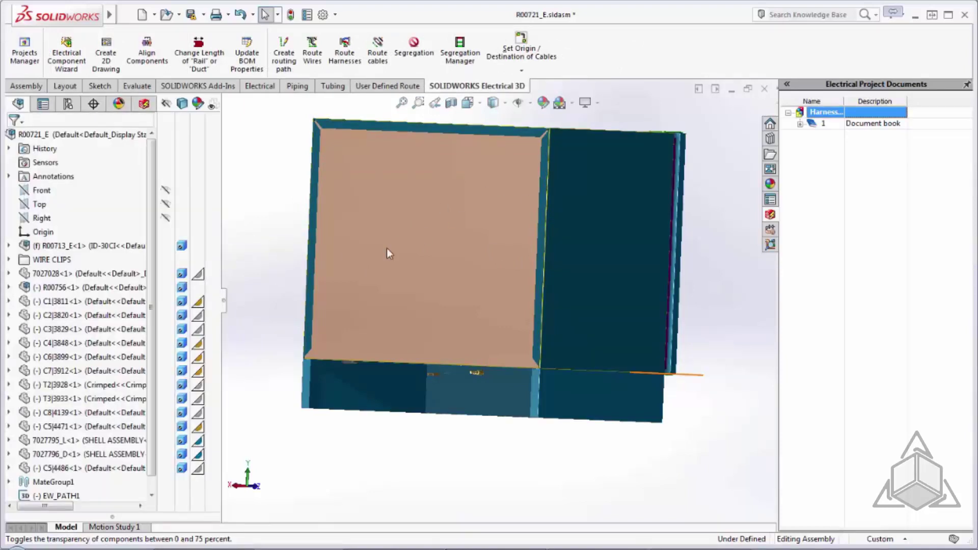
left_click(97, 247)
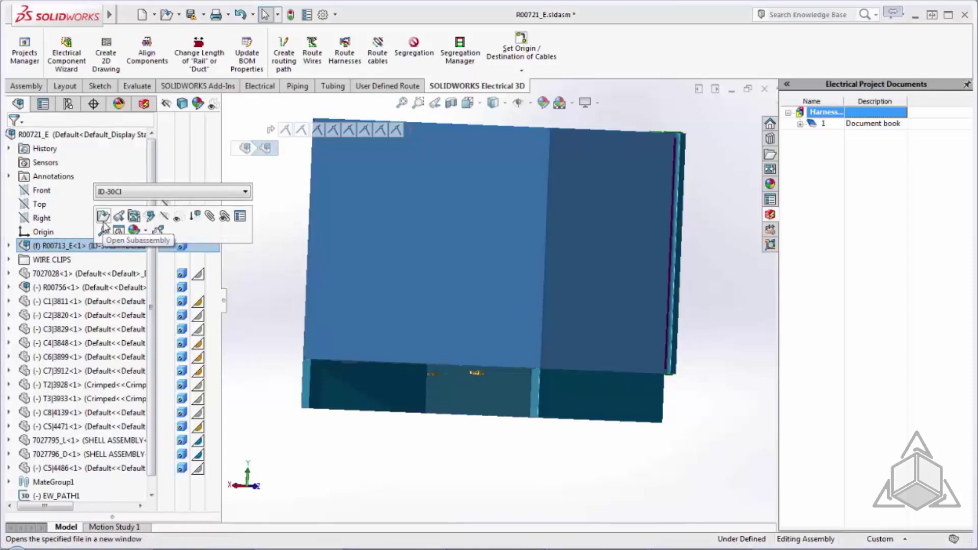
left_click(164, 216)
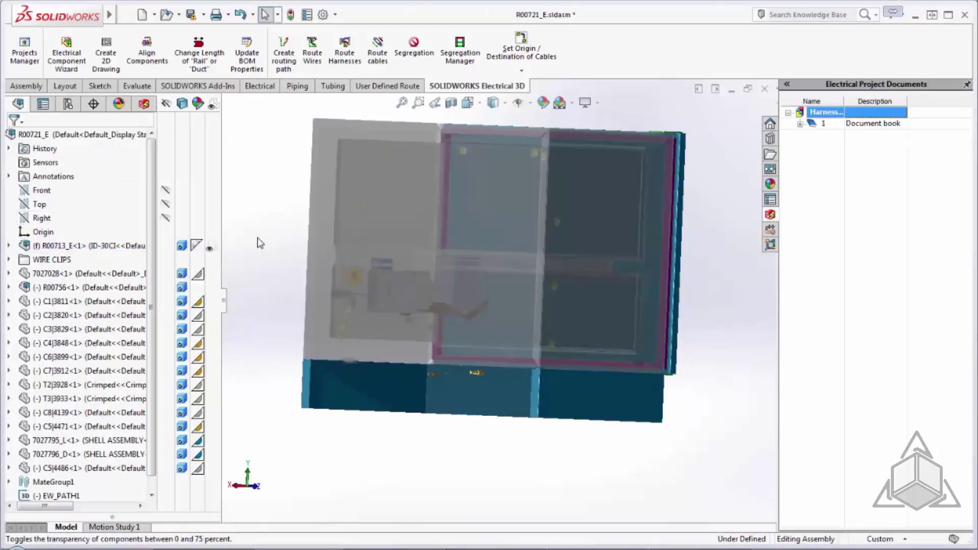
scroll(382, 301, "down", 5)
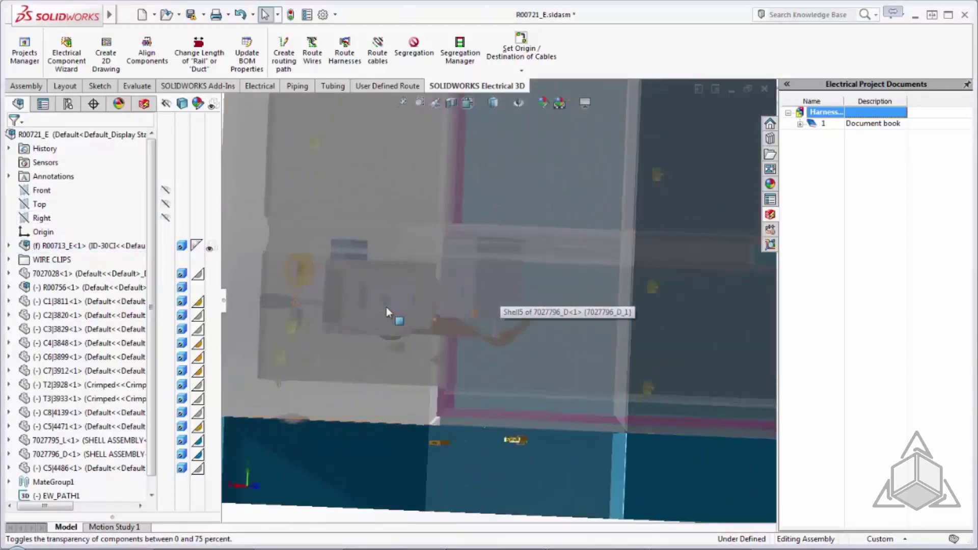
key("f")
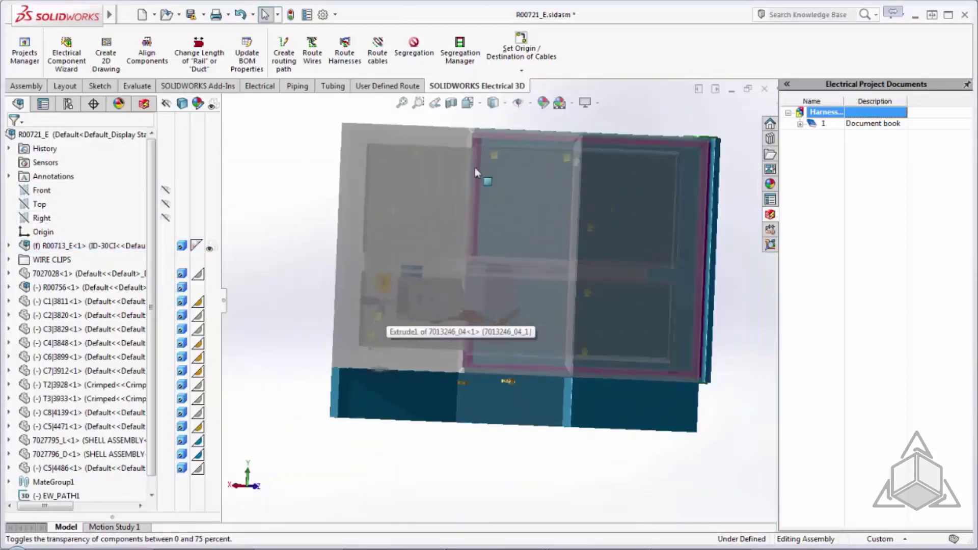
Route only the selected tech tip harness through the freezer assembly
left_click(342, 53)
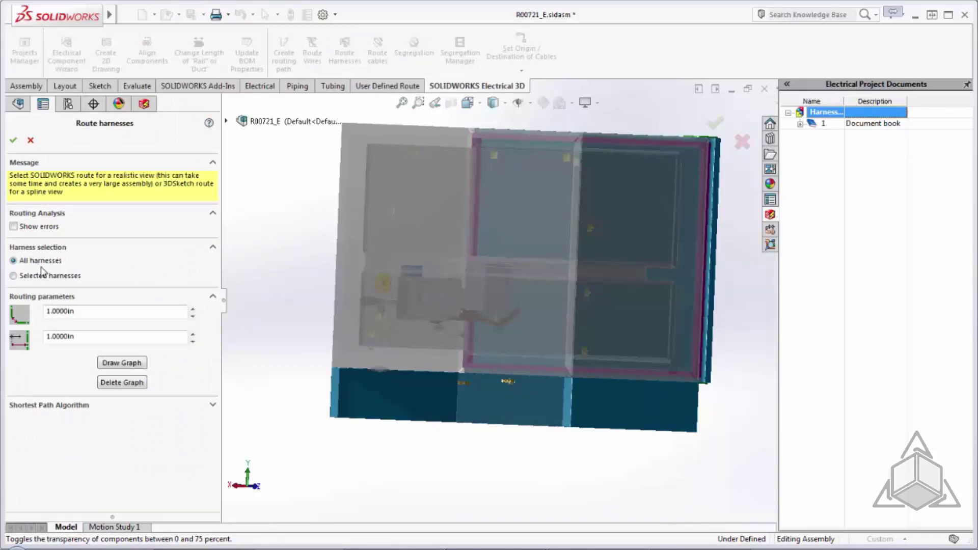
left_click(24, 276)
left_click(122, 297)
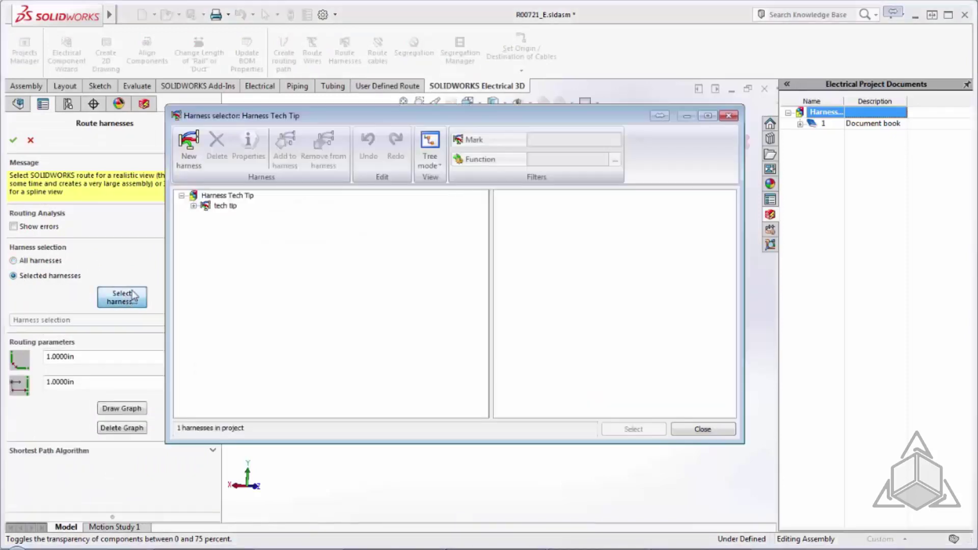
left_click(225, 206)
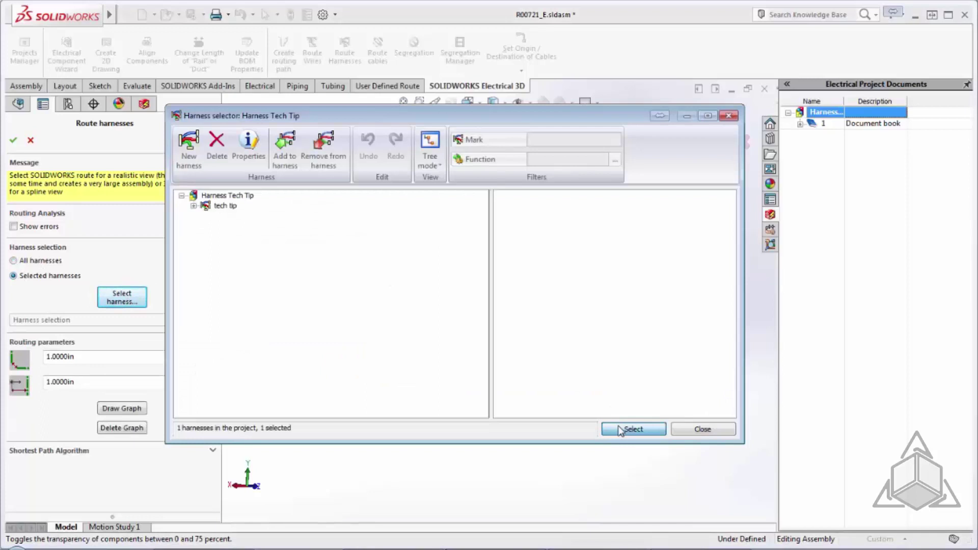
left_click(634, 429)
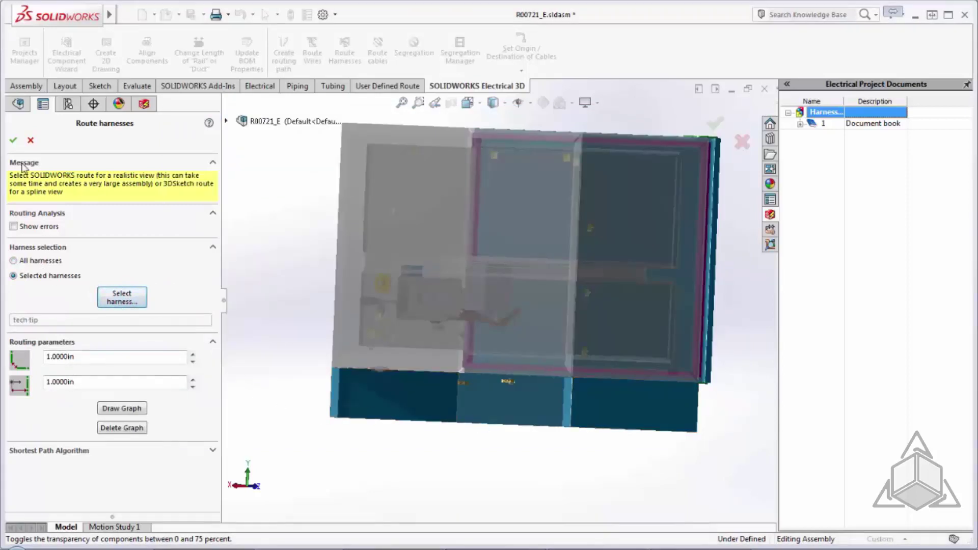
left_click(13, 141)
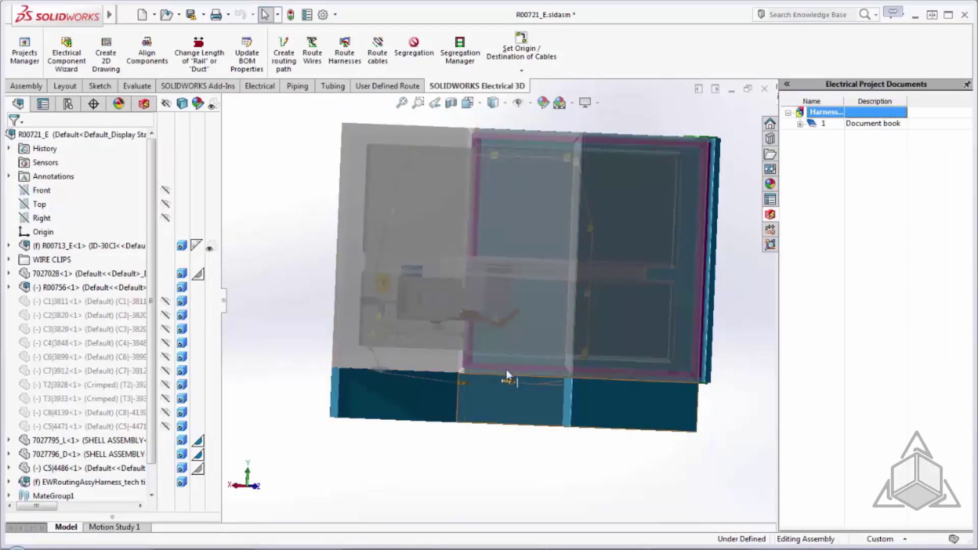
scroll(544, 373, "down", 5)
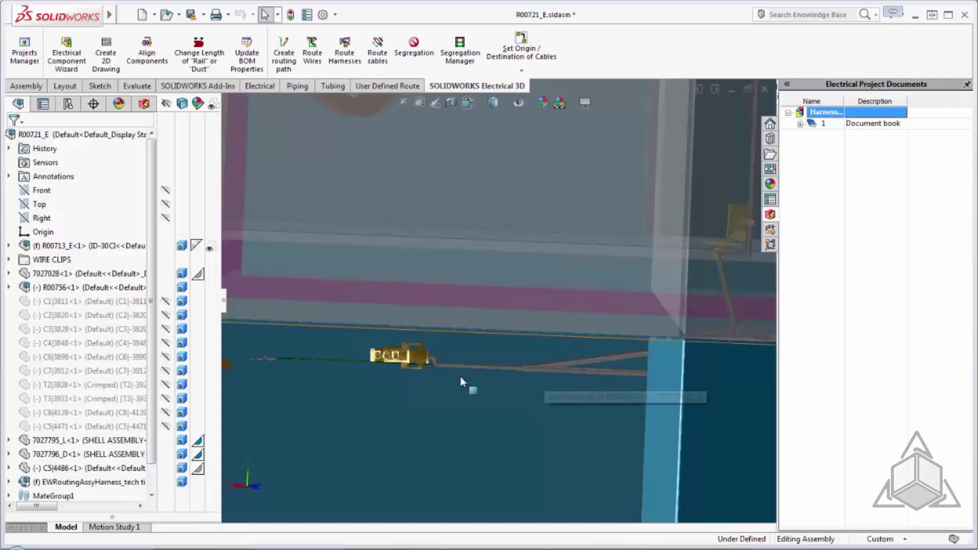
middle_click_drag(495, 332, 509, 308)
scroll(651, 321, "up", 5)
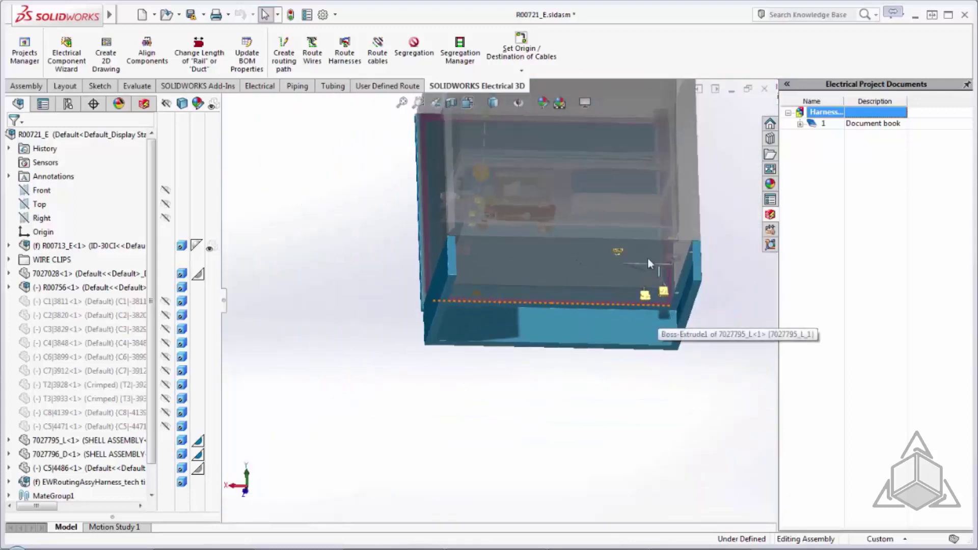
scroll(567, 272, "down", 6)
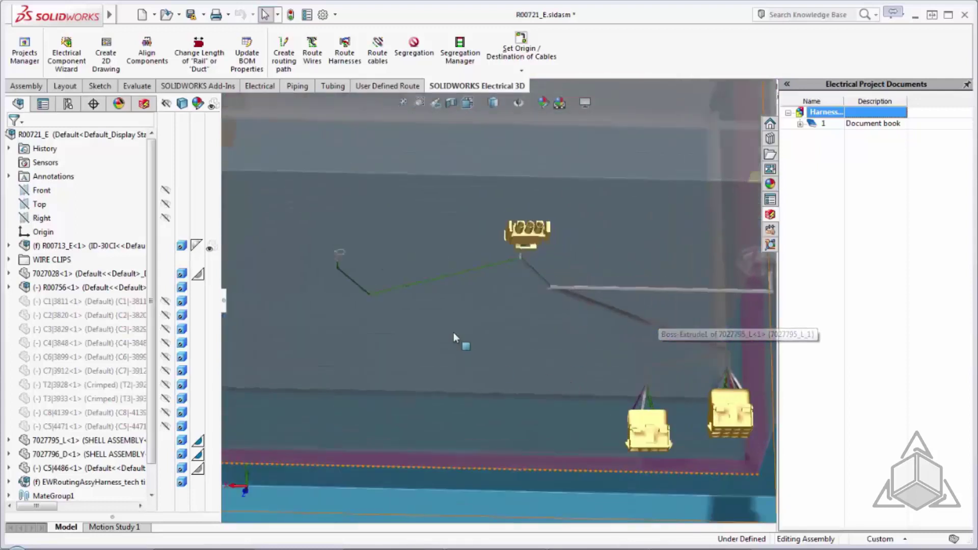
scroll(407, 301, "down", 2)
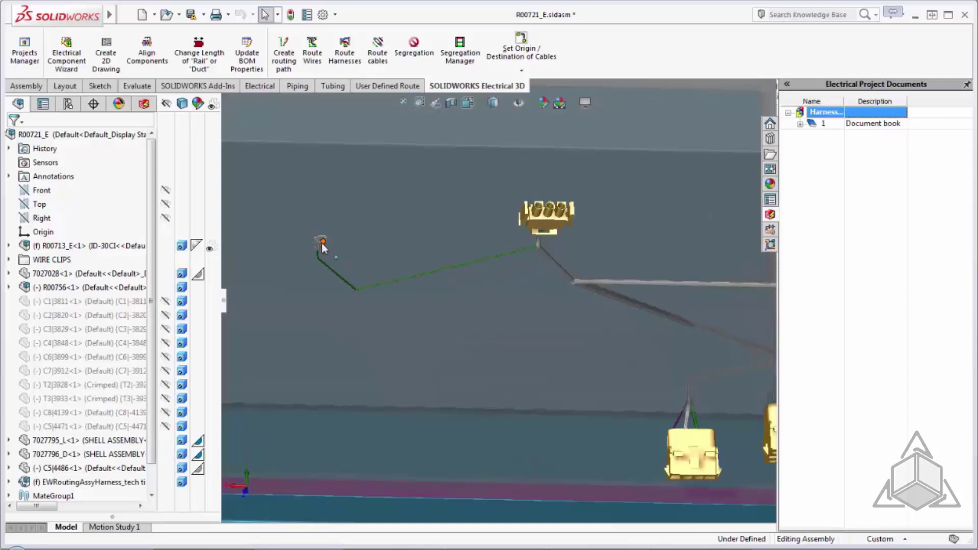
scroll(541, 253, "down", 4)
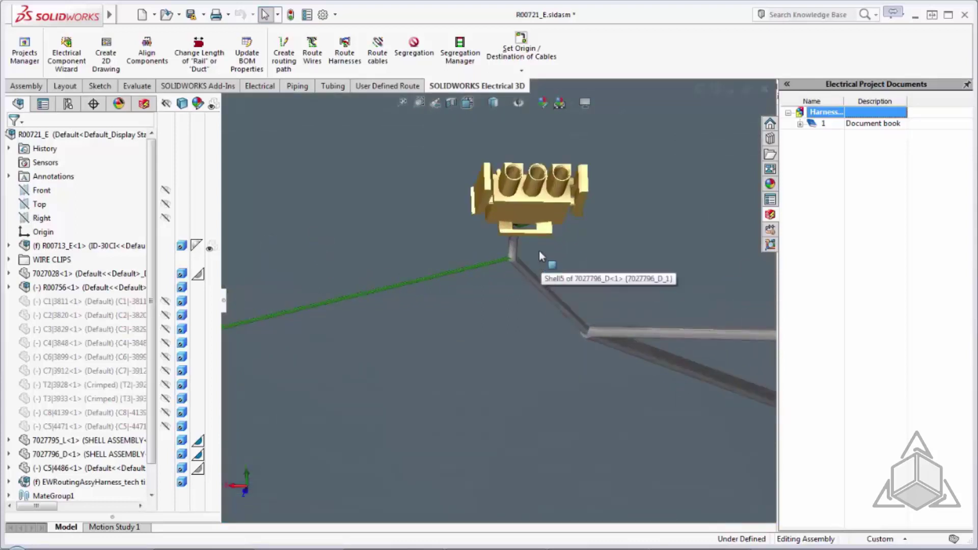
scroll(607, 346, "up", 3)
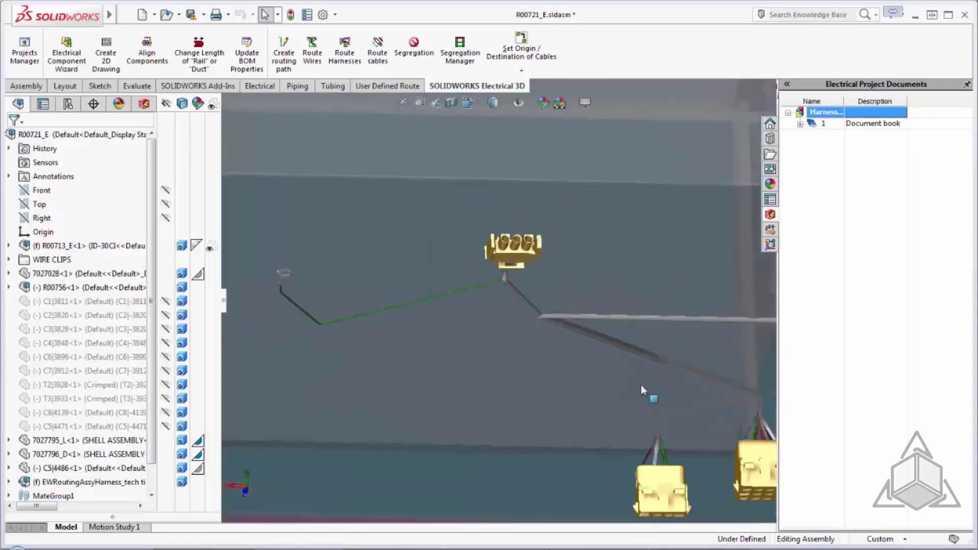
scroll(644, 459, "down", 5)
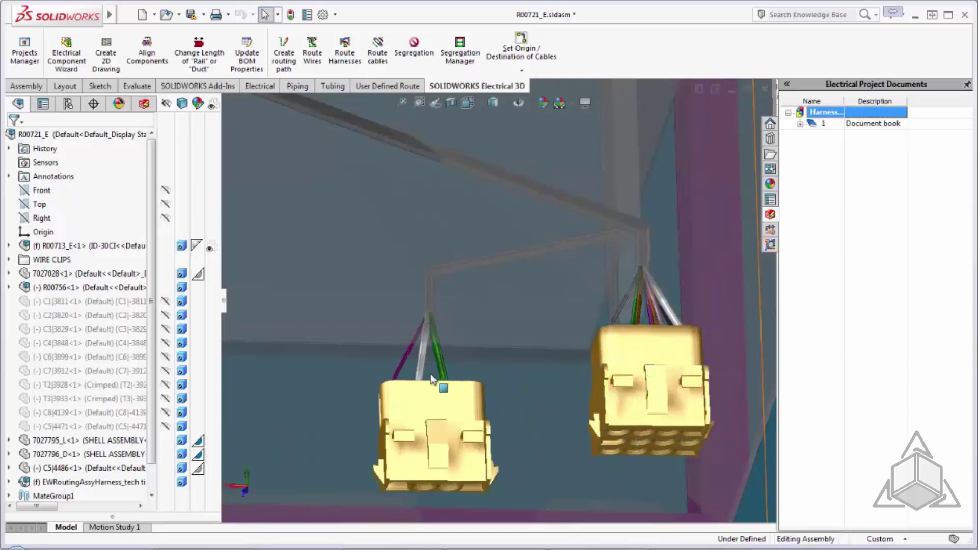
scroll(442, 396, "up", 10)
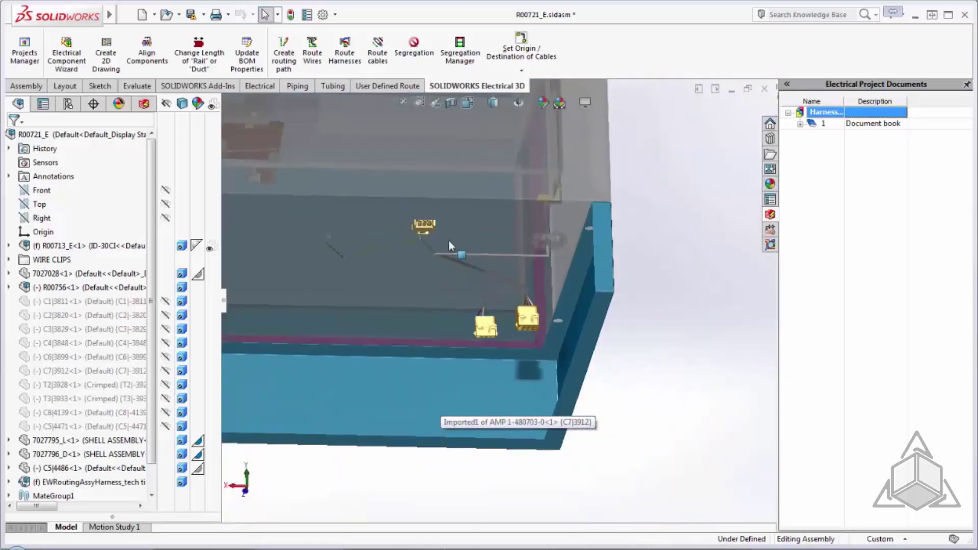
left_click(253, 87)
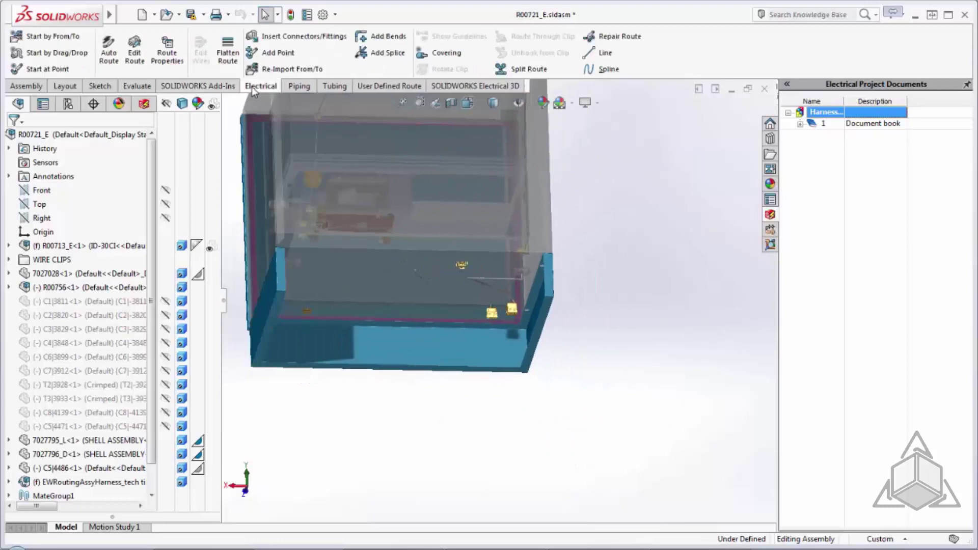
left_click(227, 57)
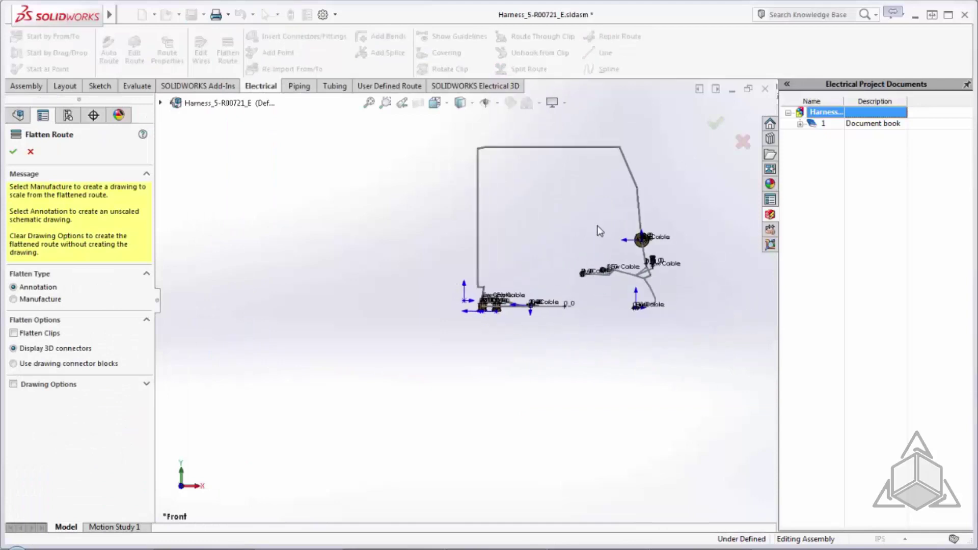
middle_click_drag(597, 226, 625, 234)
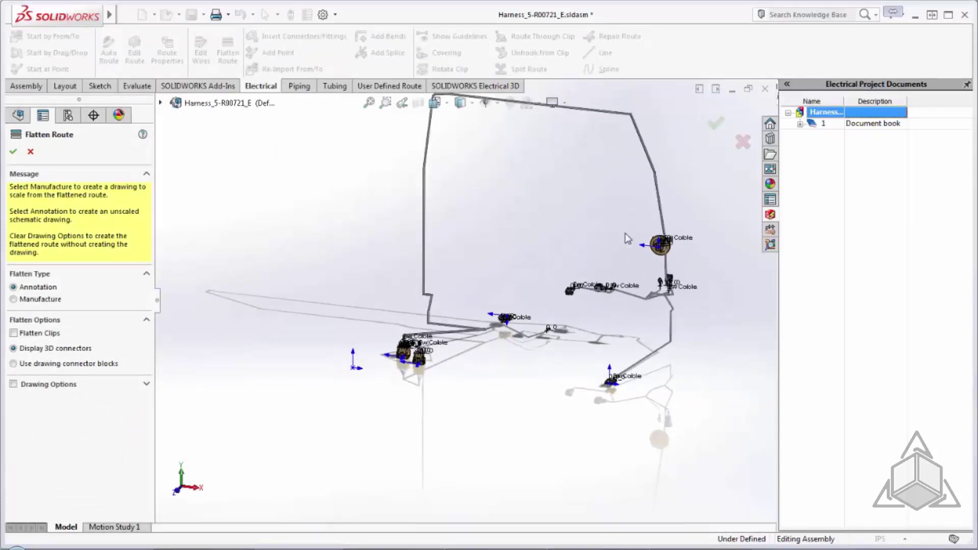
scroll(416, 354, "down", 10)
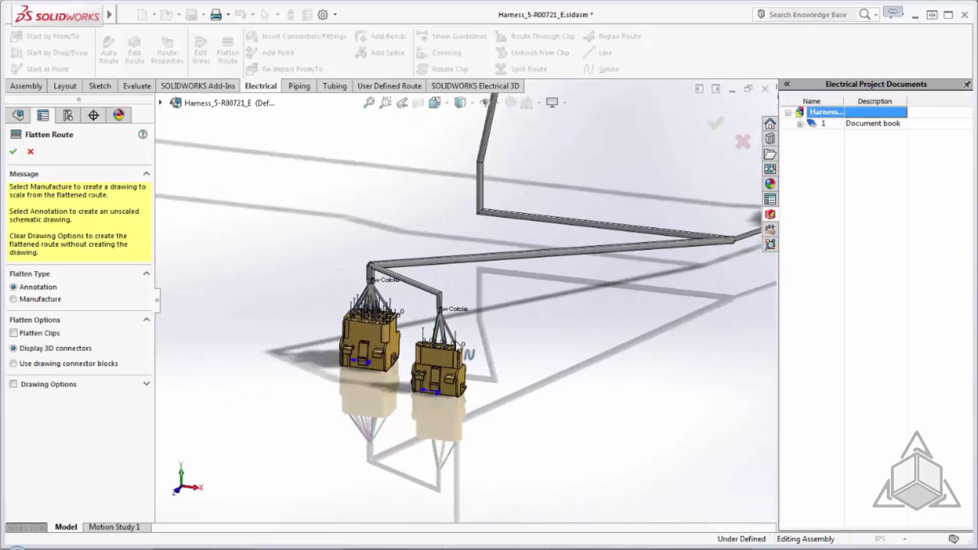
scroll(442, 300, "down", 2)
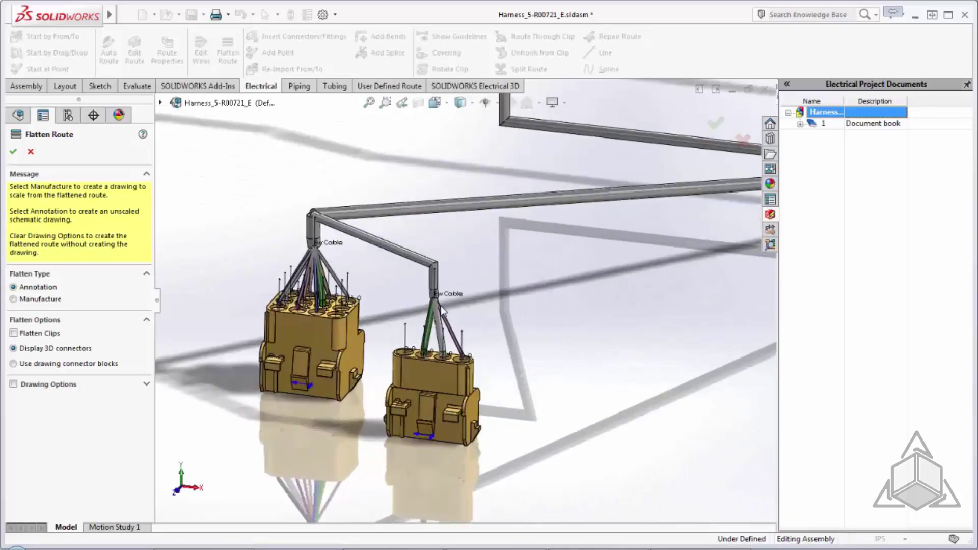
scroll(477, 313, "up", 5)
middle_click_drag(478, 313, 603, 216)
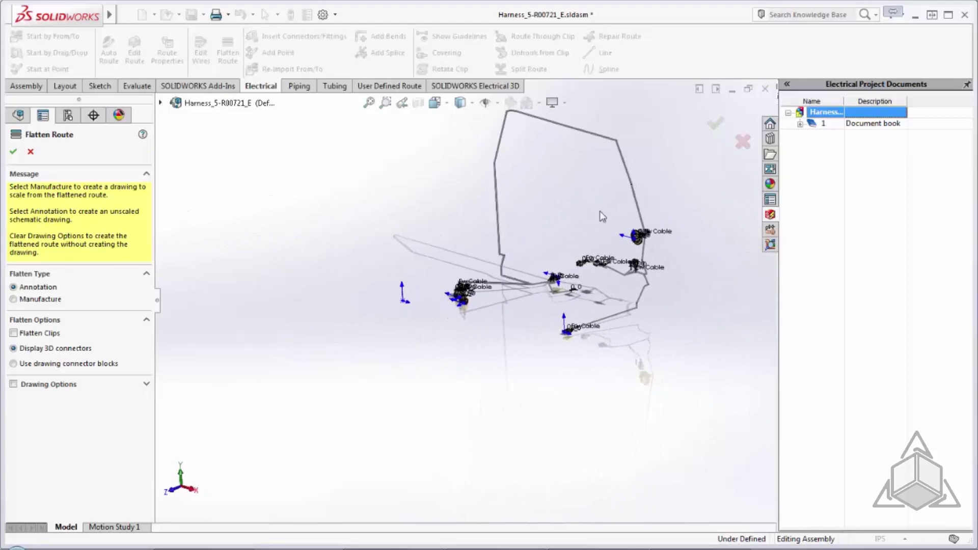
Accept the Flatten Route result and zoom around to check the flattened harness layout
left_click(715, 125)
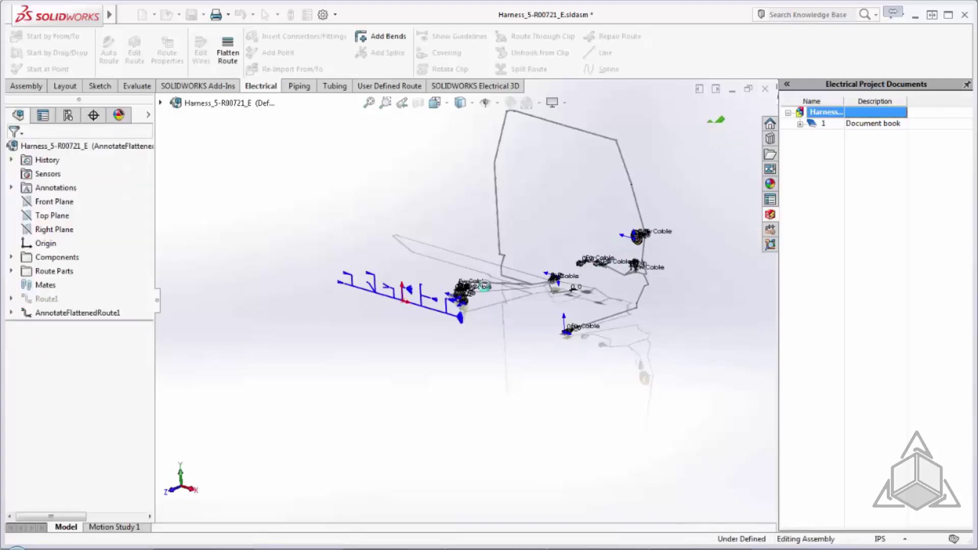
scroll(393, 317, "down", 4)
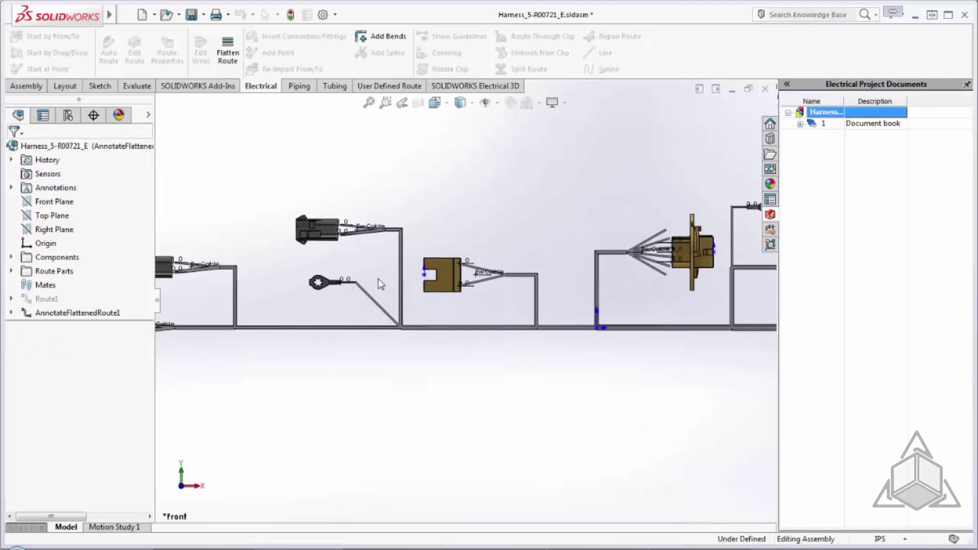
scroll(359, 249, "down", 6)
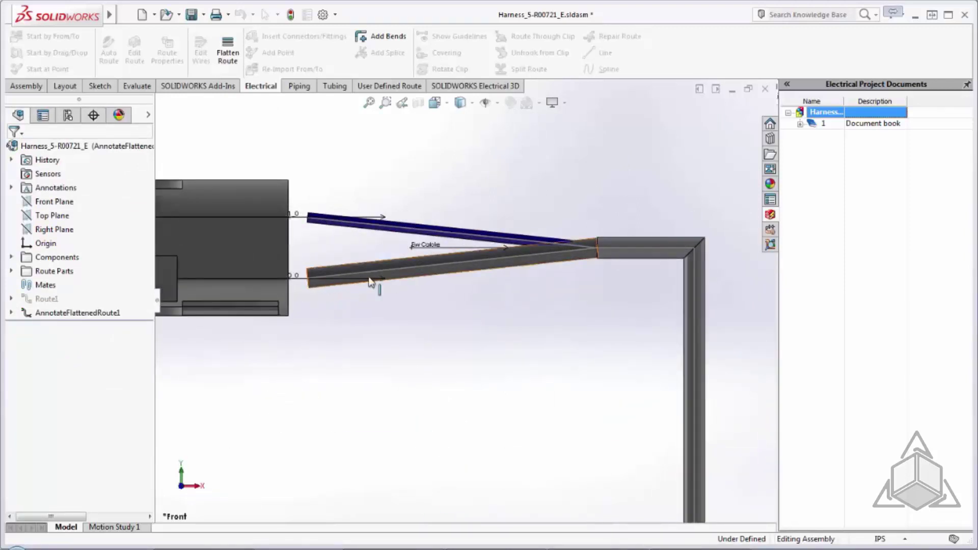
scroll(449, 285, "up", 6)
scroll(616, 364, "up", 5)
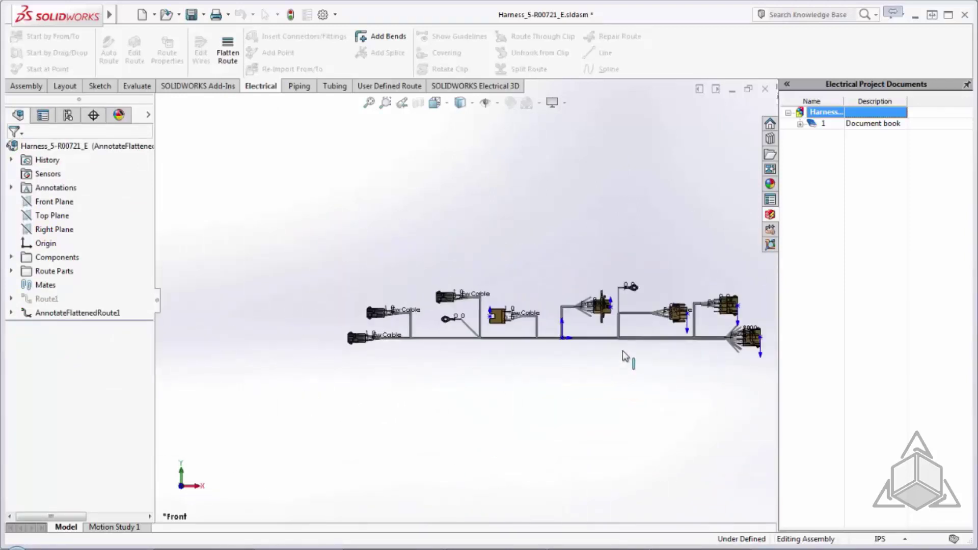
scroll(623, 352, "down", 3)
scroll(645, 311, "up", 2)
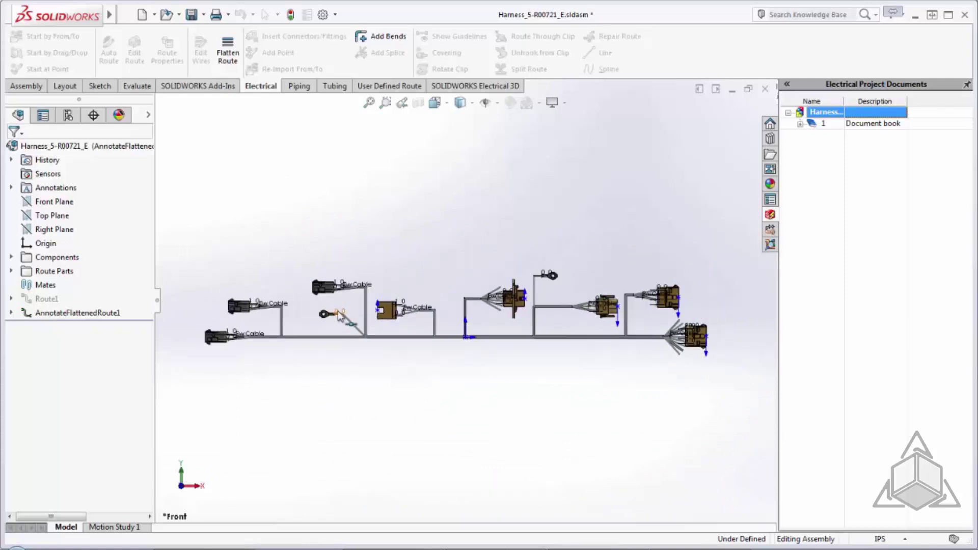
Generate a drawing of the flattened harness with the connector table turned off
left_click(228, 53)
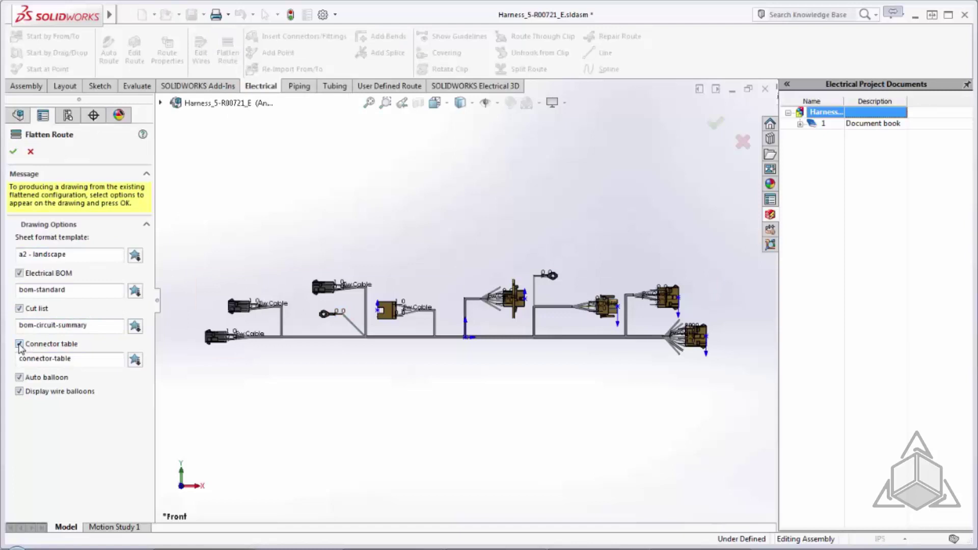
left_click(19, 344)
left_click(14, 152)
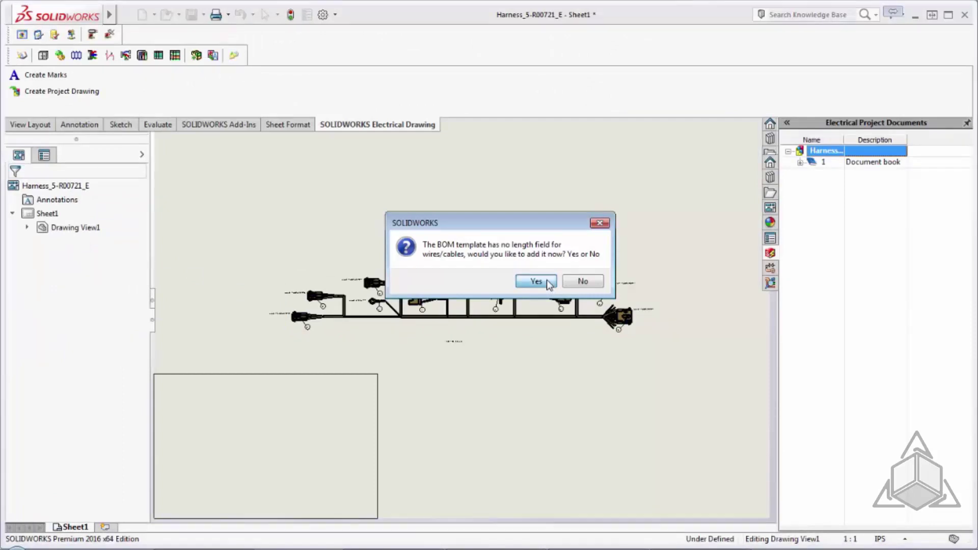
Add the wire length field to the BOM and place the BOM and Circuit Summary tables
left_click(536, 282)
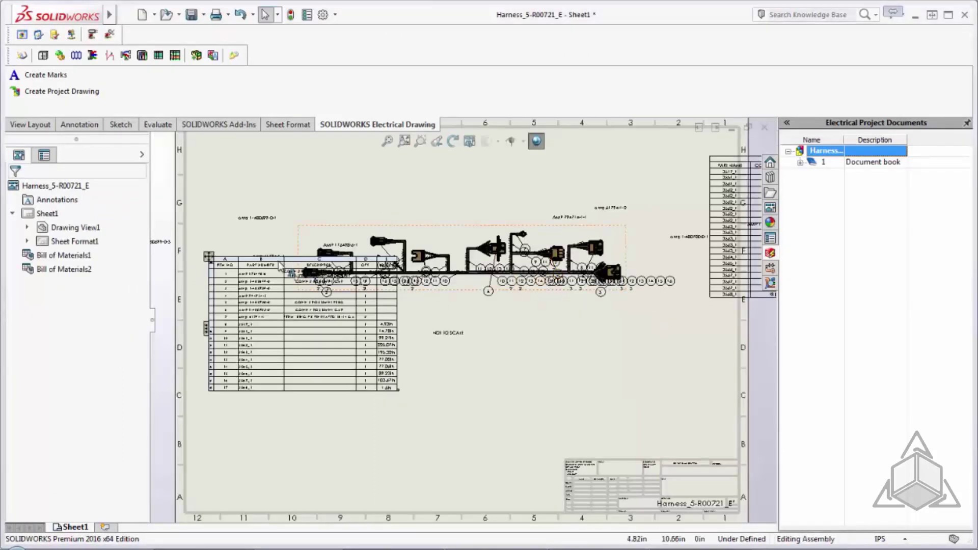
left_click(269, 328)
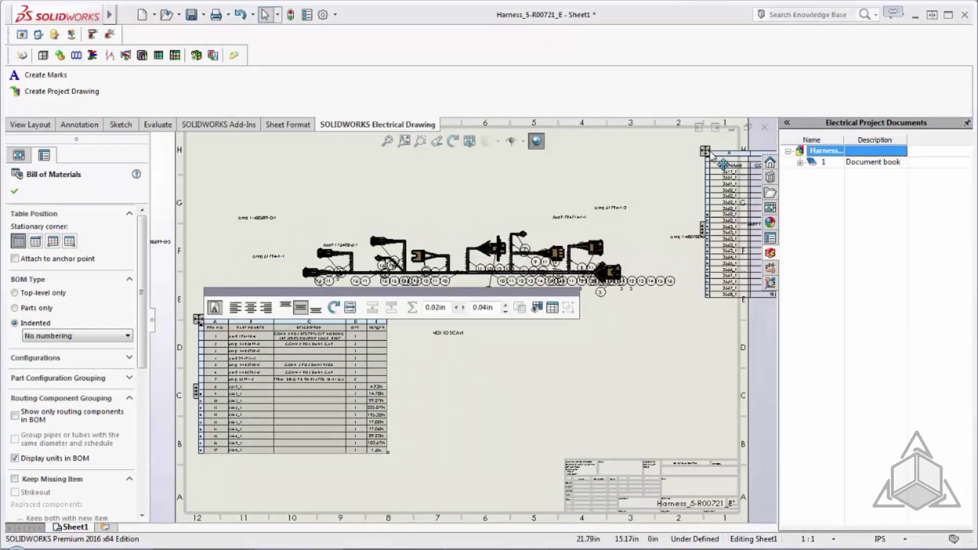
mouse_move(712, 156)
left_mouse_down()
mouse_move(439, 291)
mouse_move(444, 321)
mouse_move(467, 319)
left_mouse_up()
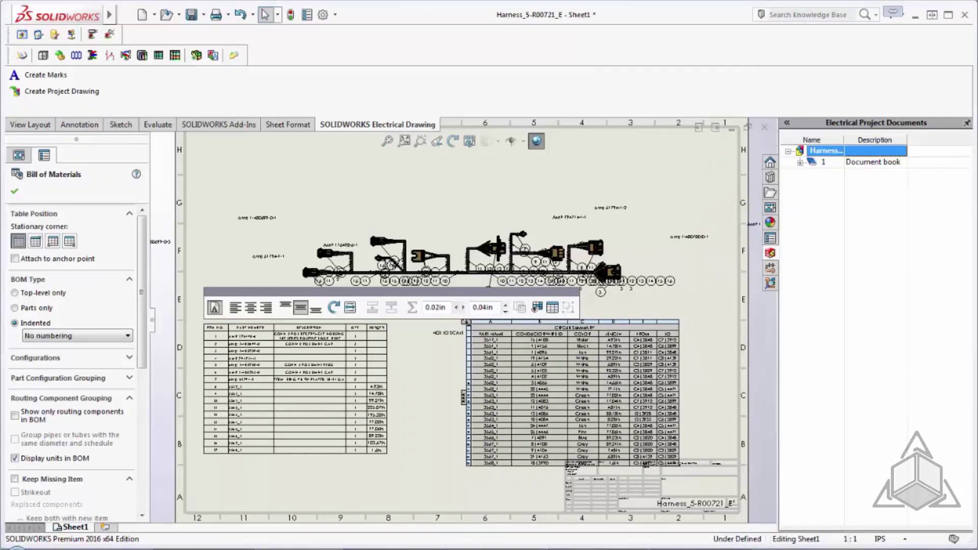
left_click(438, 306)
Arrange balloon stacks on the harness wires and connectors below the harness view
scroll(438, 304, "down", 5)
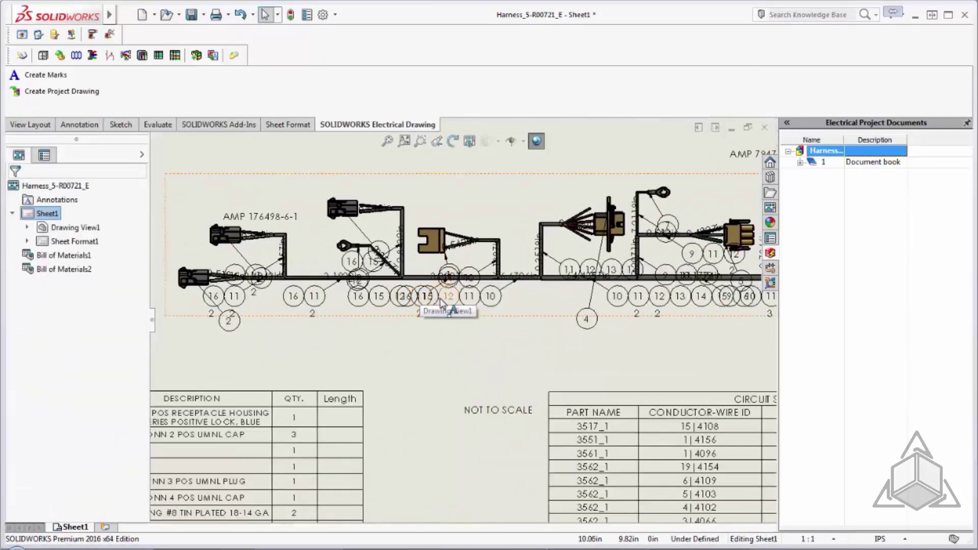
left_click_drag(441, 305, 479, 327)
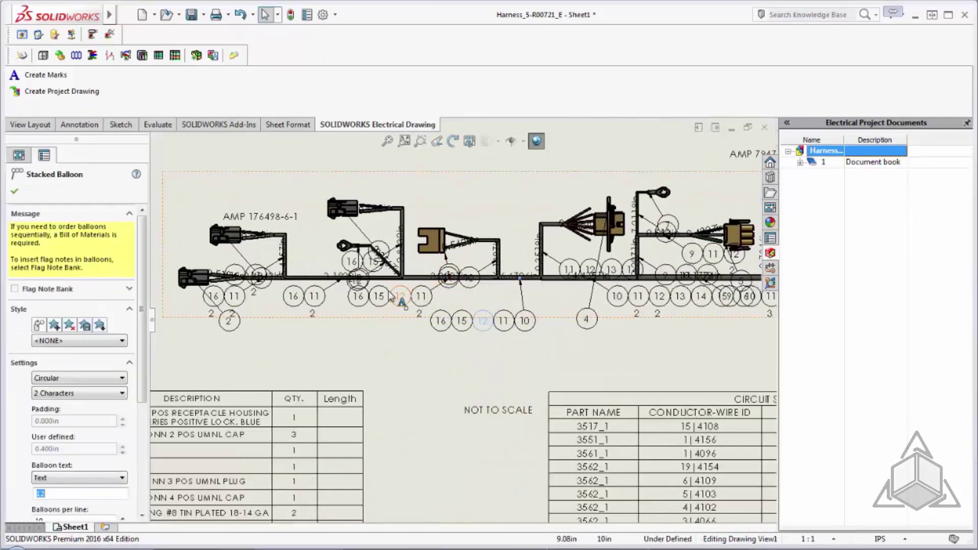
left_click(448, 278)
left_click(444, 250)
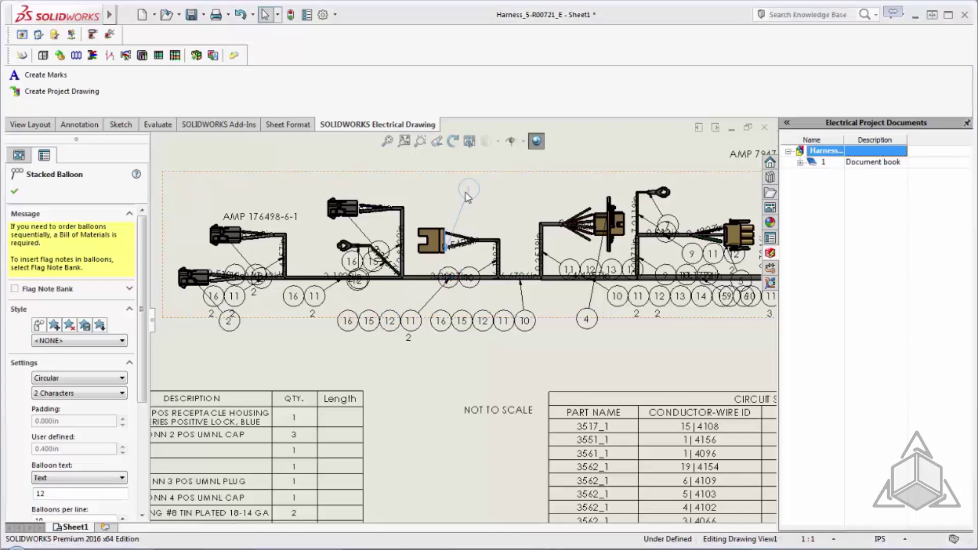
left_click(640, 463)
scroll(640, 463, "up", 3)
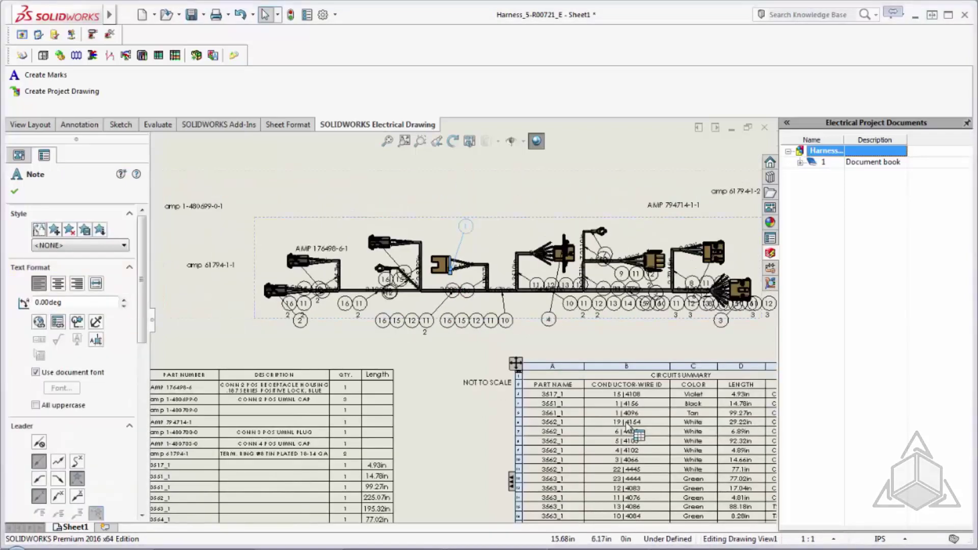
scroll(633, 431, "down", 4)
middle_click_drag(622, 403, 614, 361, "ctrl")
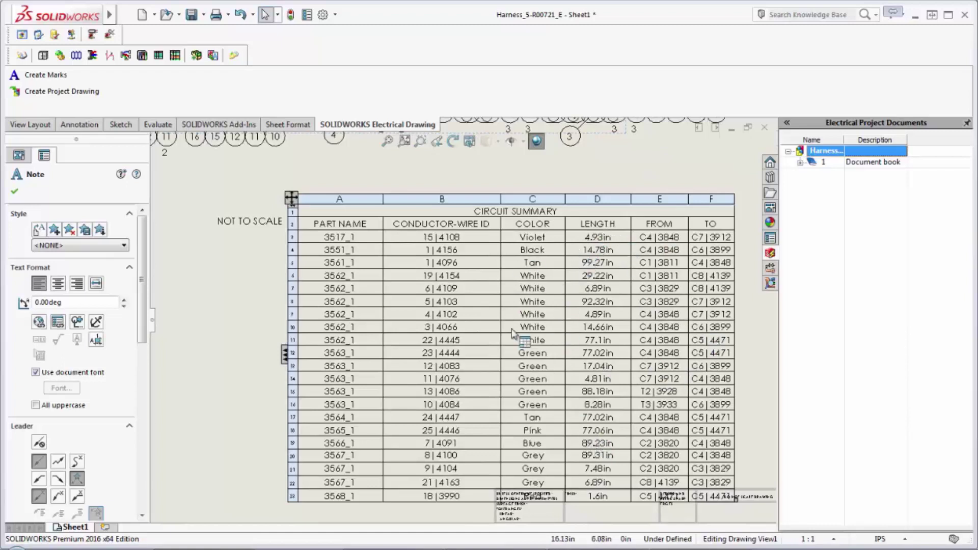
mouse_move(269, 324)
middle_mouse_down("ctrl")
mouse_move(393, 287)
mouse_move(655, 321)
middle_mouse_up("ctrl")
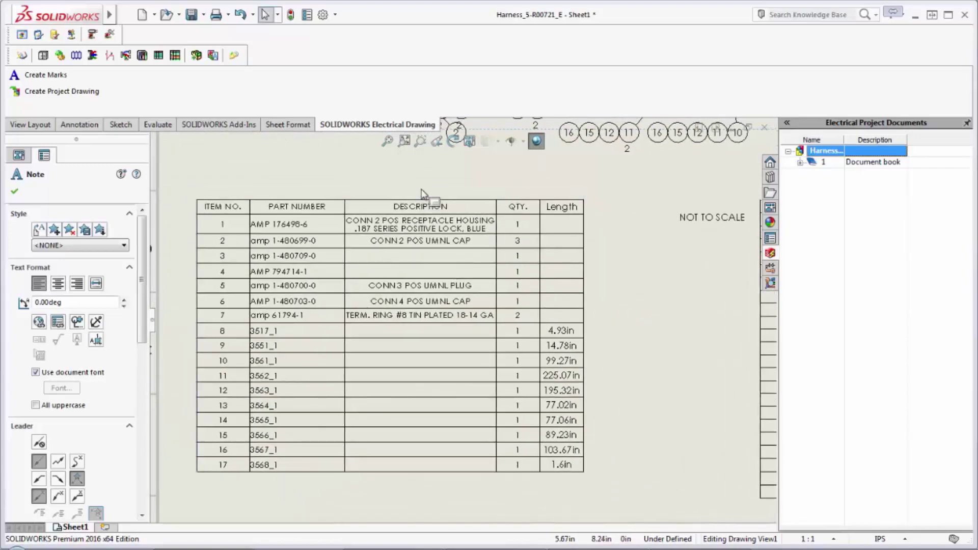
left_click(206, 211)
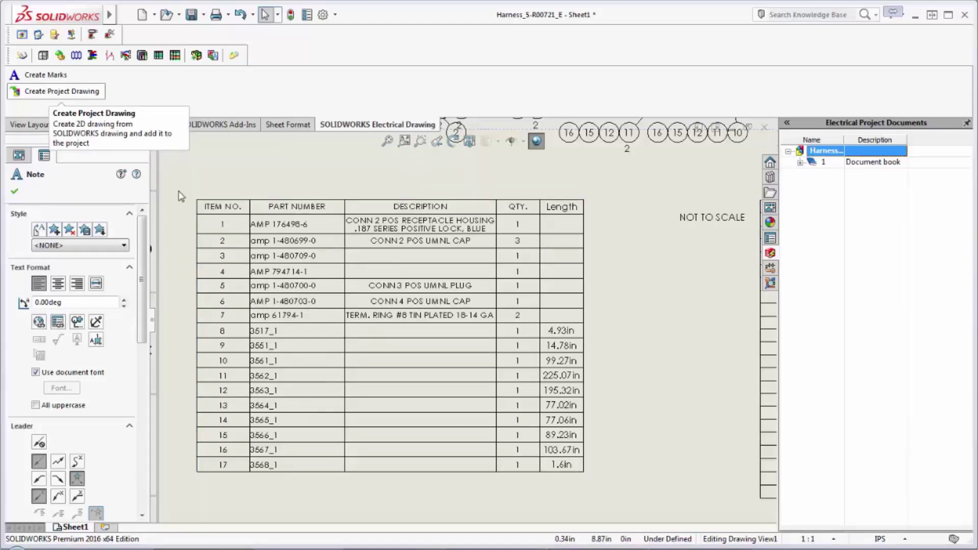
scroll(595, 349, "up", 4)
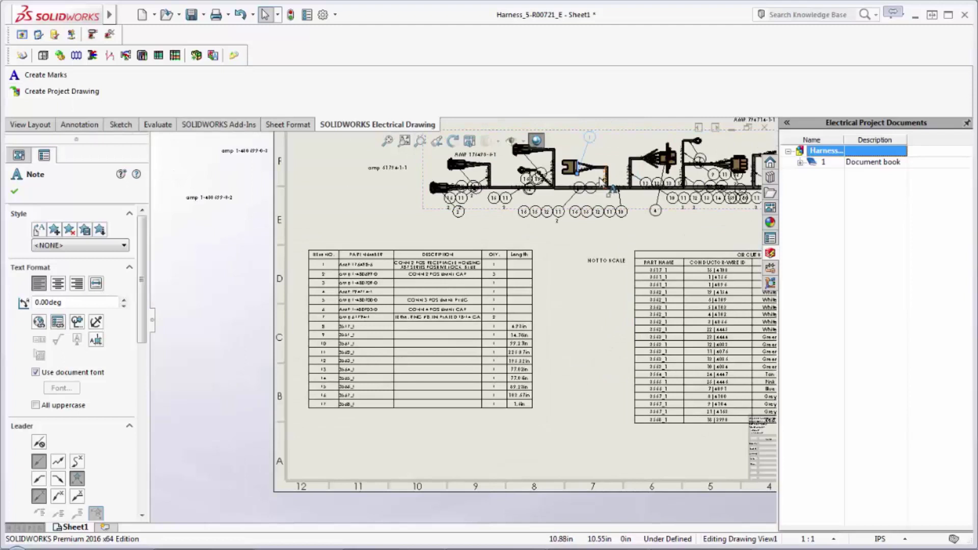